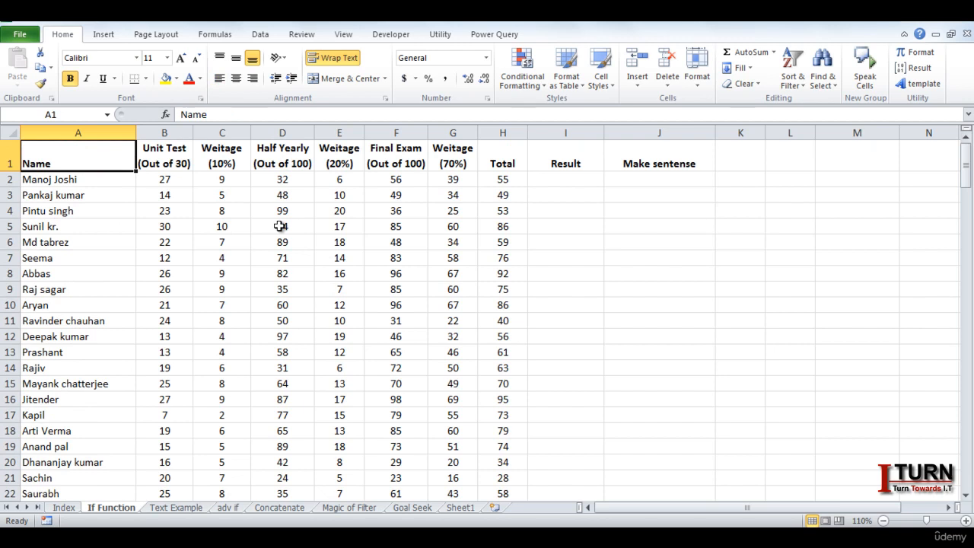
pyautogui.click(199, 211)
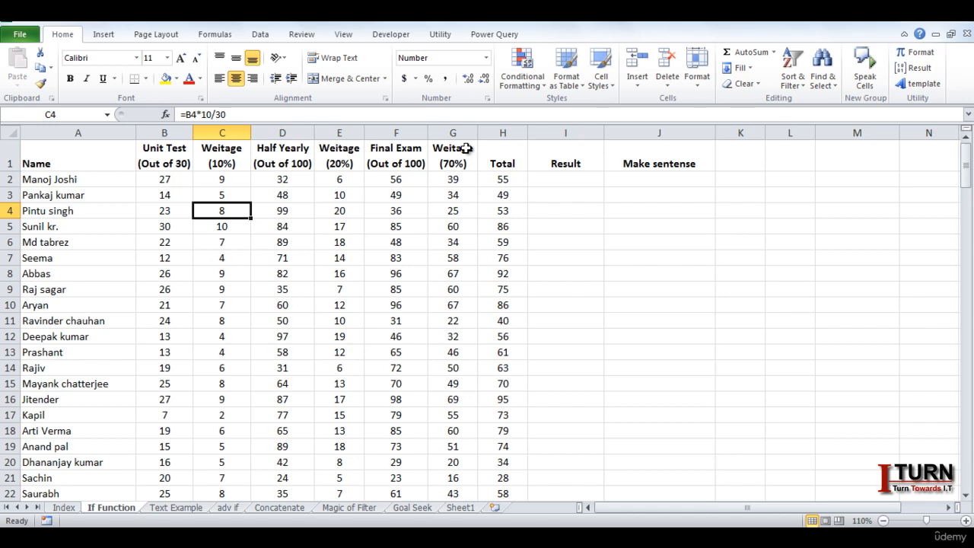
pyautogui.click(310, 220)
pyautogui.click(183, 225)
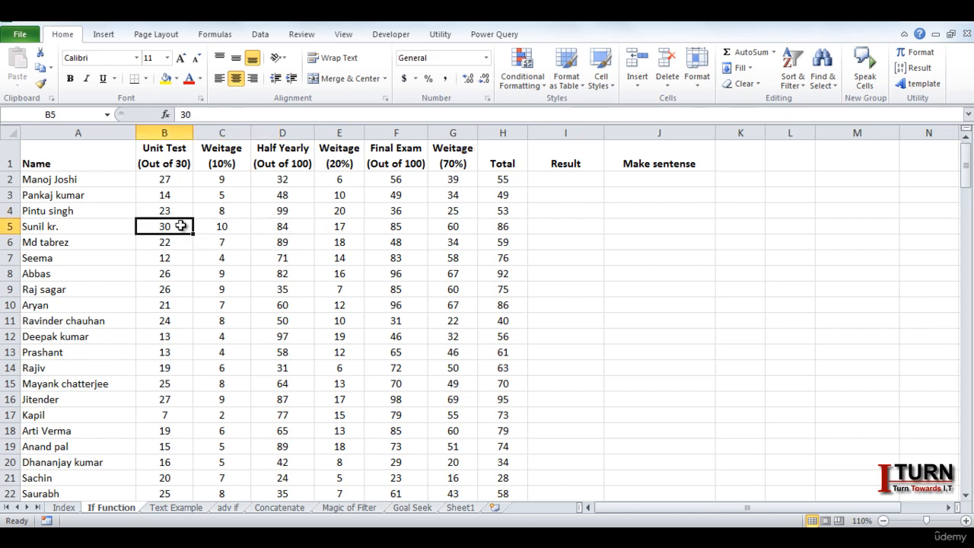
pyautogui.moveTo(103, 134); pyautogui.dragTo(159, 132)
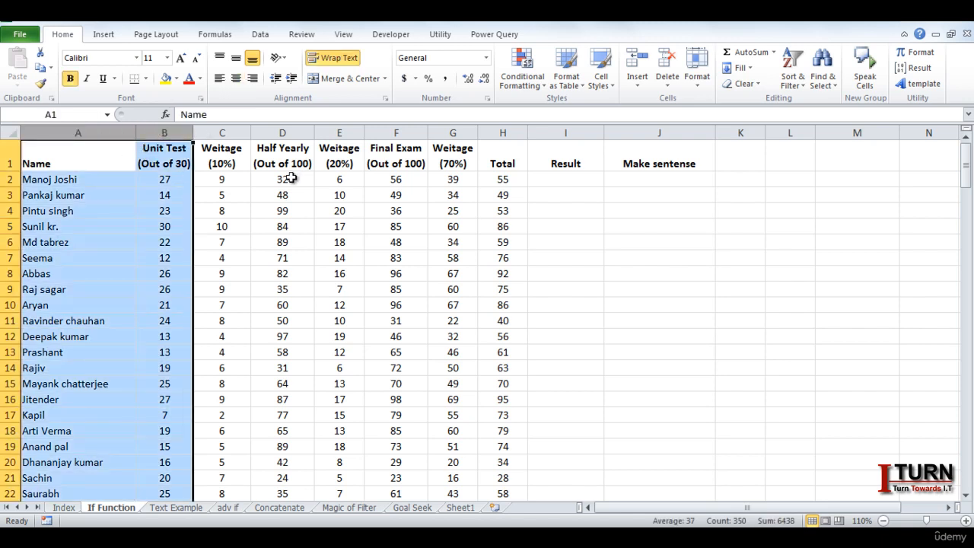
pyautogui.click(266, 178)
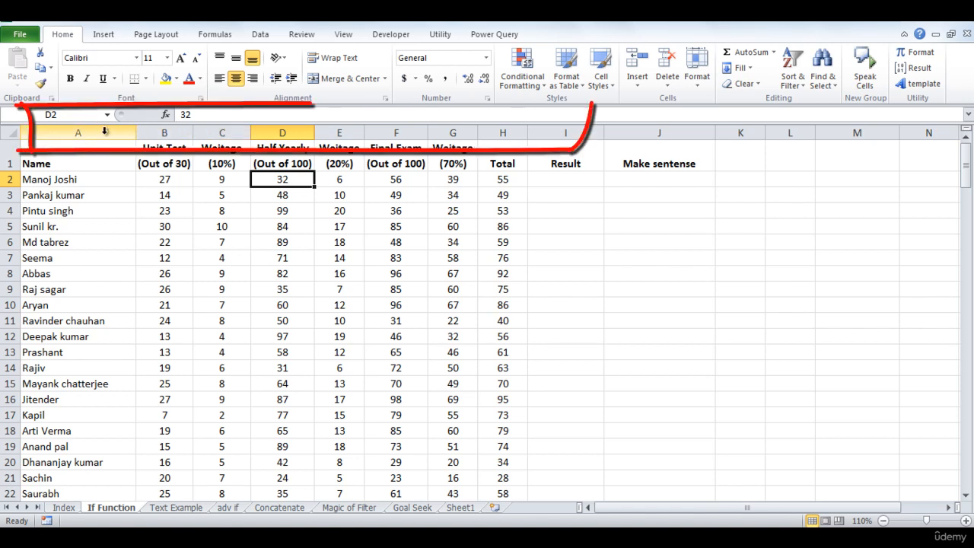
pyautogui.moveTo(99, 131); pyautogui.dragTo(186, 131)
pyautogui.click(191, 179)
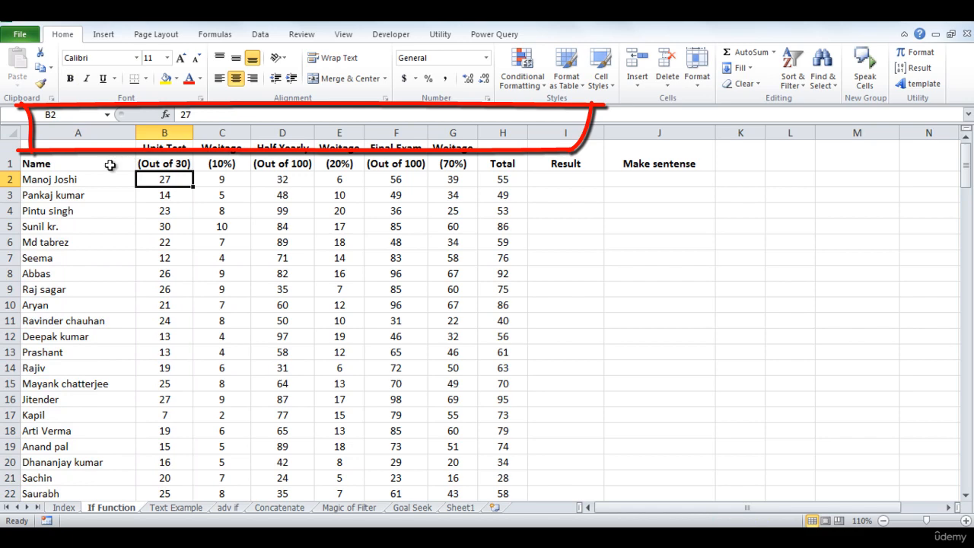
pyautogui.moveTo(110, 164); pyautogui.dragTo(386, 402)
pyautogui.click(304, 300)
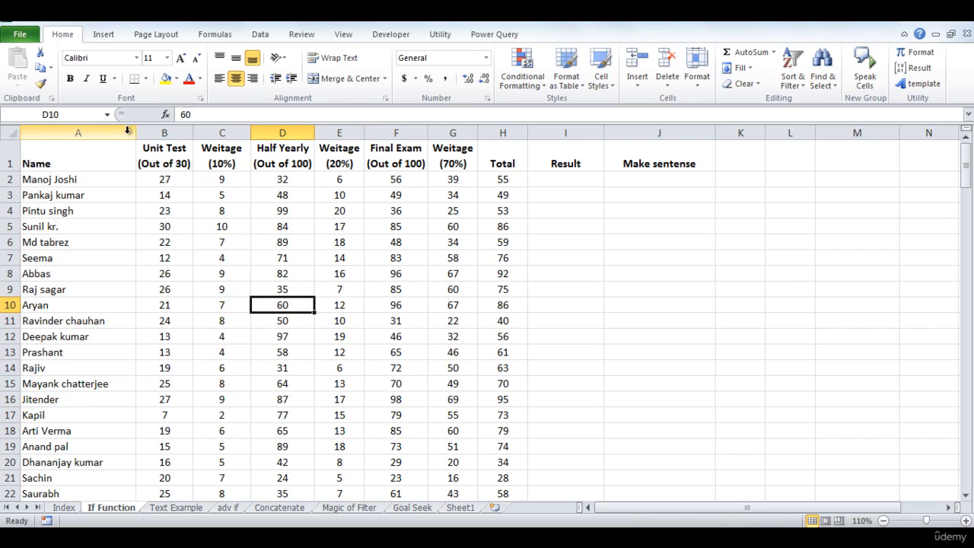
# Step: Group columns A to E on the If Function sheet so they can be collapsed
pyautogui.moveTo(92, 132); pyautogui.dragTo(350, 143)
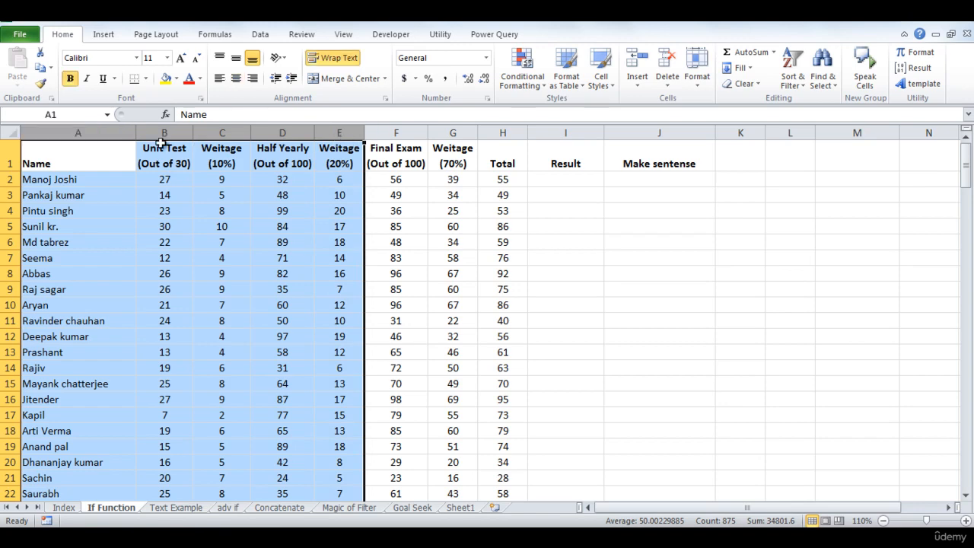
pyautogui.click(260, 35)
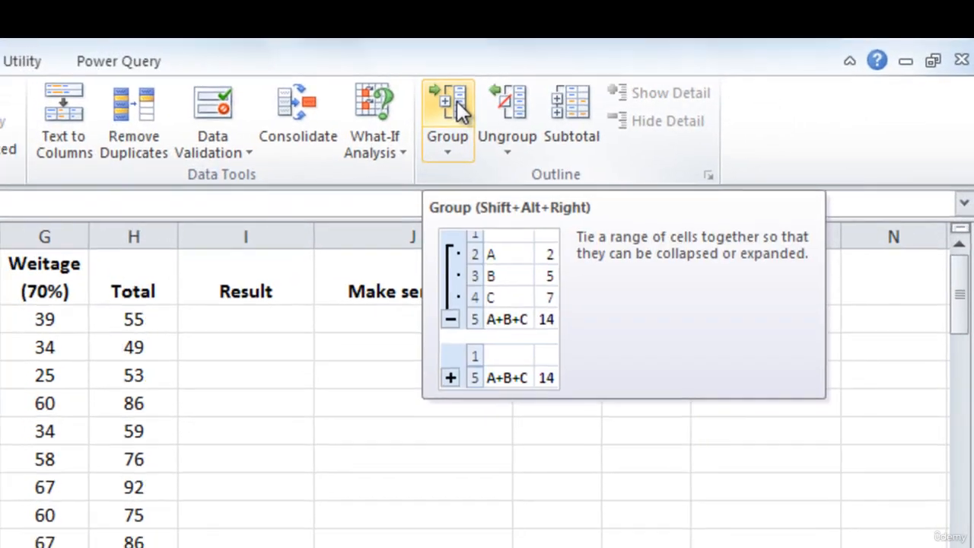
pyautogui.click(439, 108)
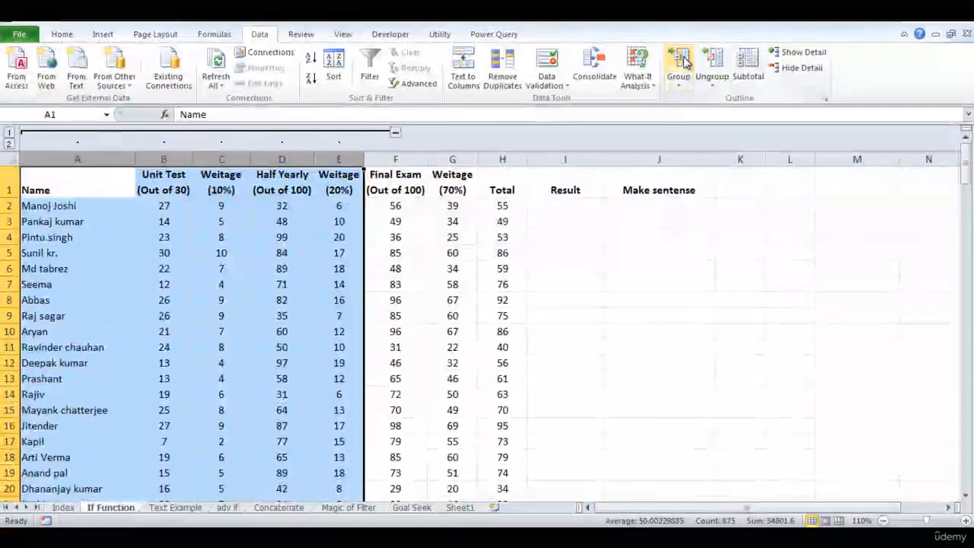
pyautogui.click(682, 85)
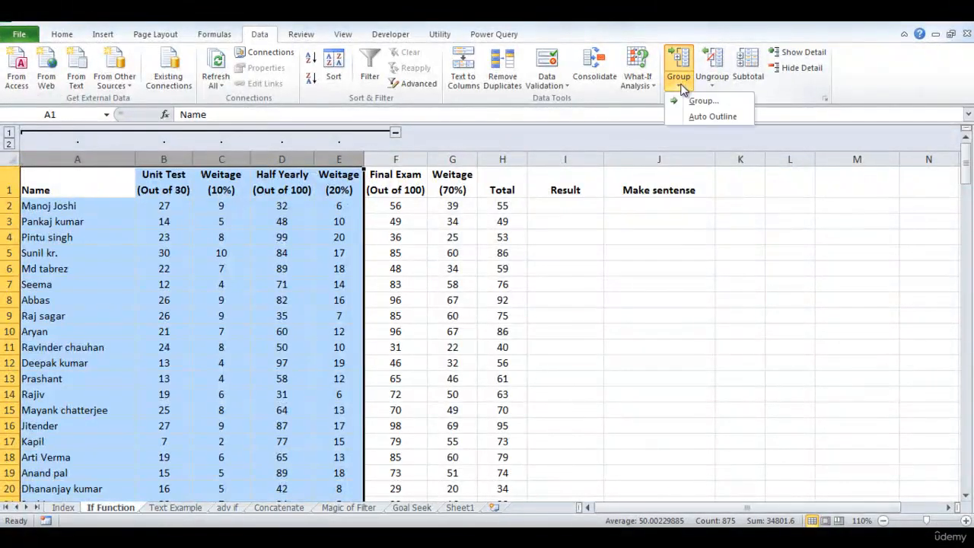
pyautogui.click(497, 307)
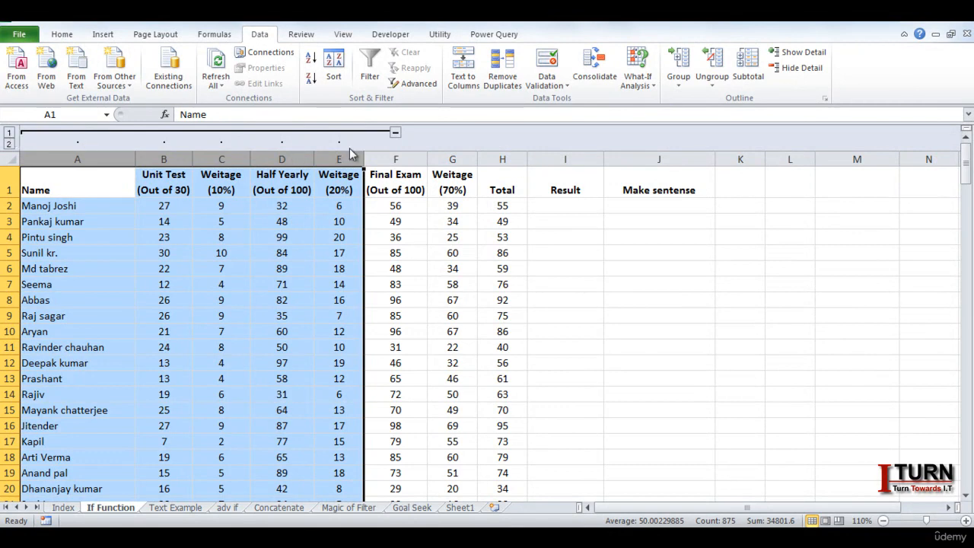
# Step: Collapse the group of columns A to E and expand it again
pyautogui.click(9, 133)
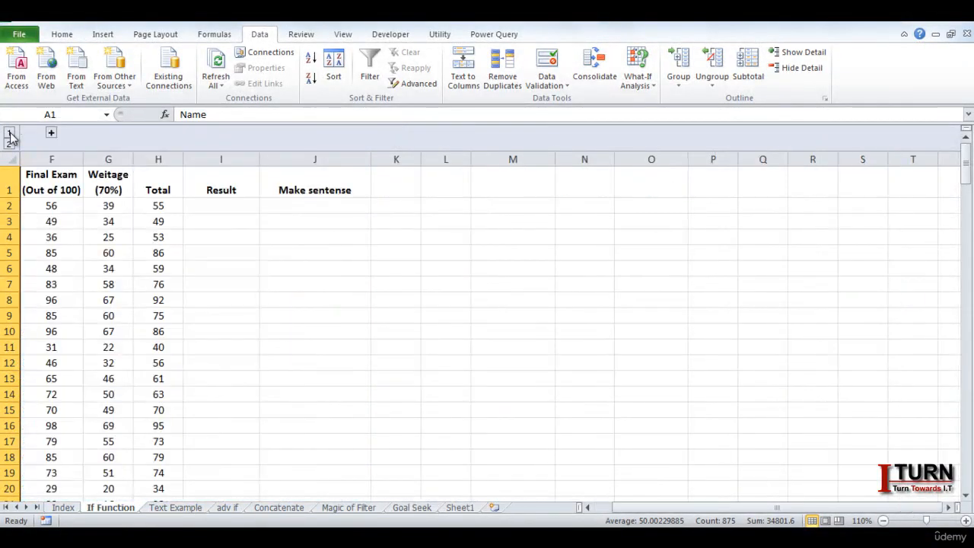
pyautogui.click(51, 134)
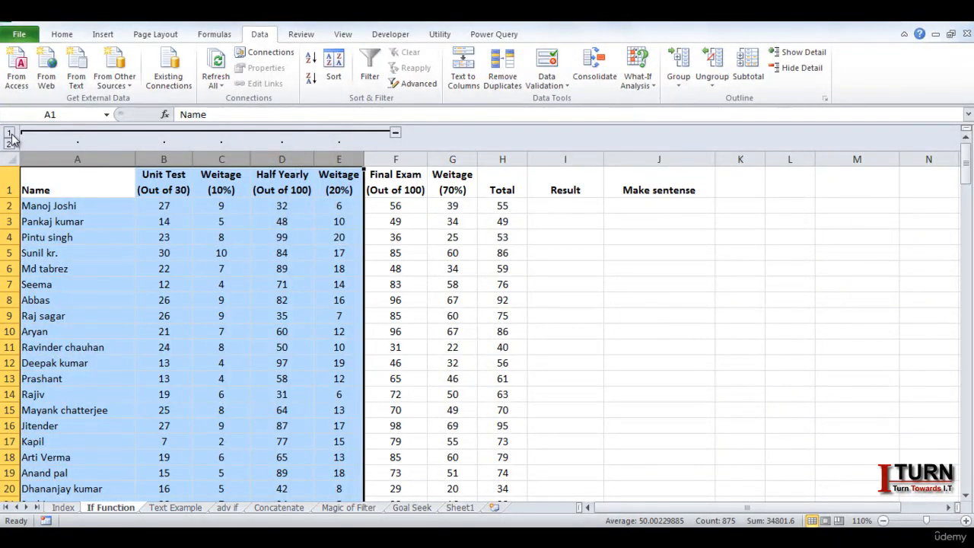
pyautogui.click(195, 202)
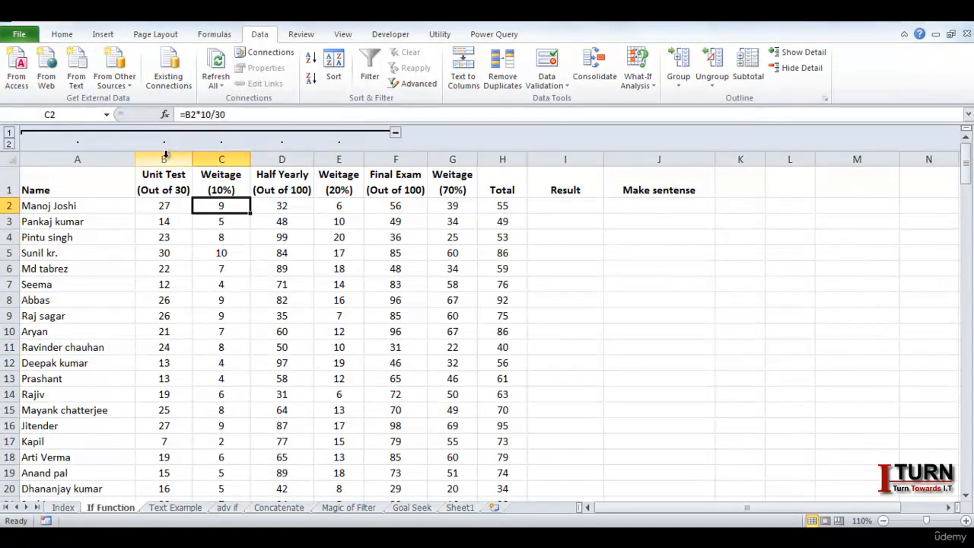
# Step: Group columns B to D as a nested group inside the columns A to E group
pyautogui.moveTo(163, 155); pyautogui.dragTo(270, 156)
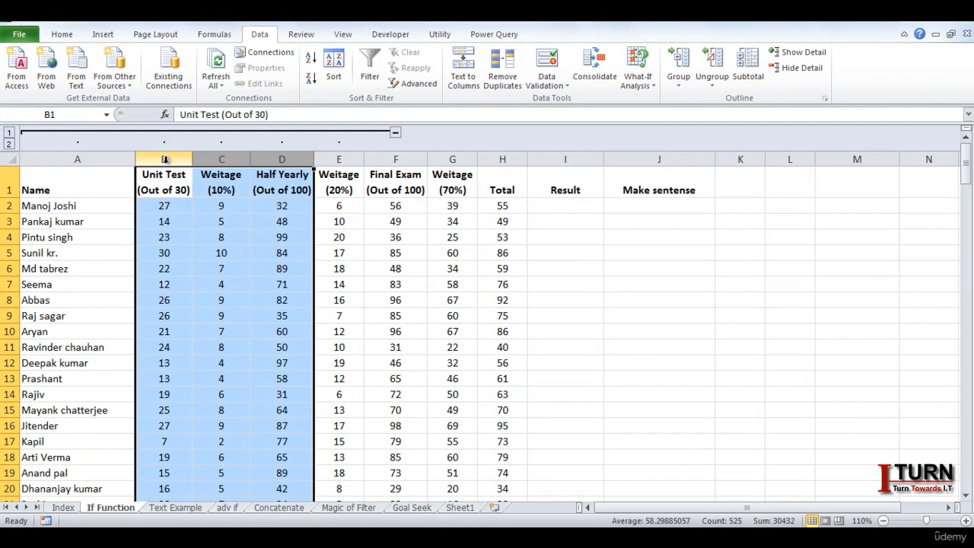
pyautogui.click(681, 66)
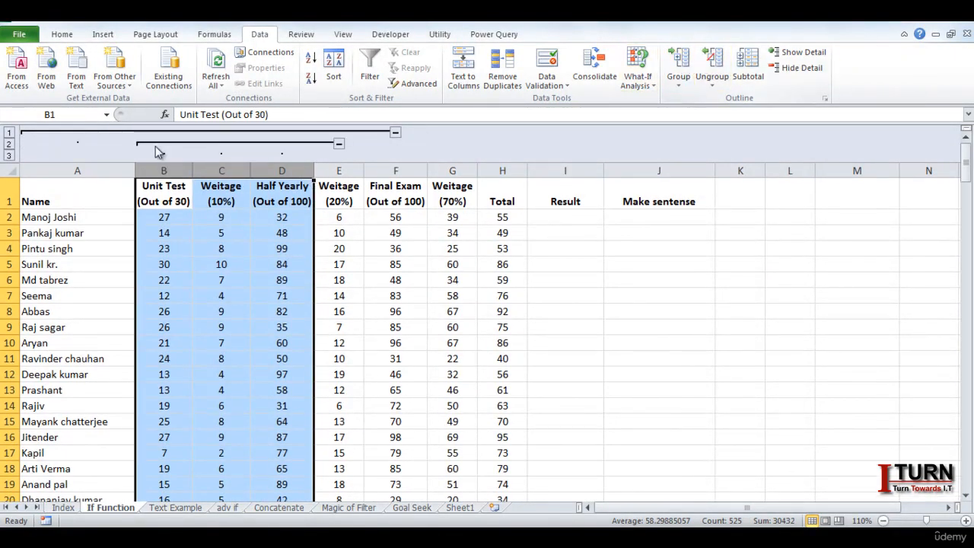
# Step: Show the column outline at level 1, level 2 and level 3 in turn
pyautogui.click(9, 134)
pyautogui.click(9, 145)
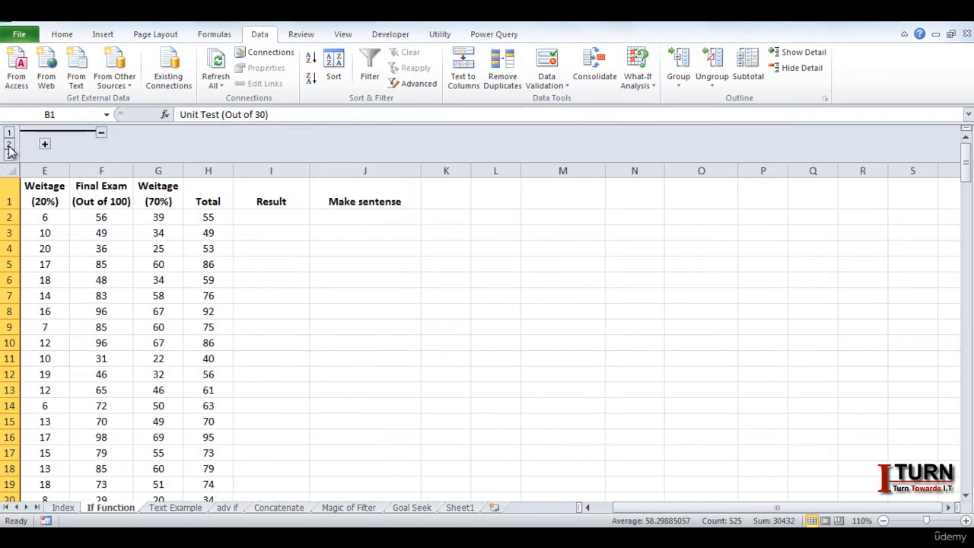
pyautogui.click(10, 156)
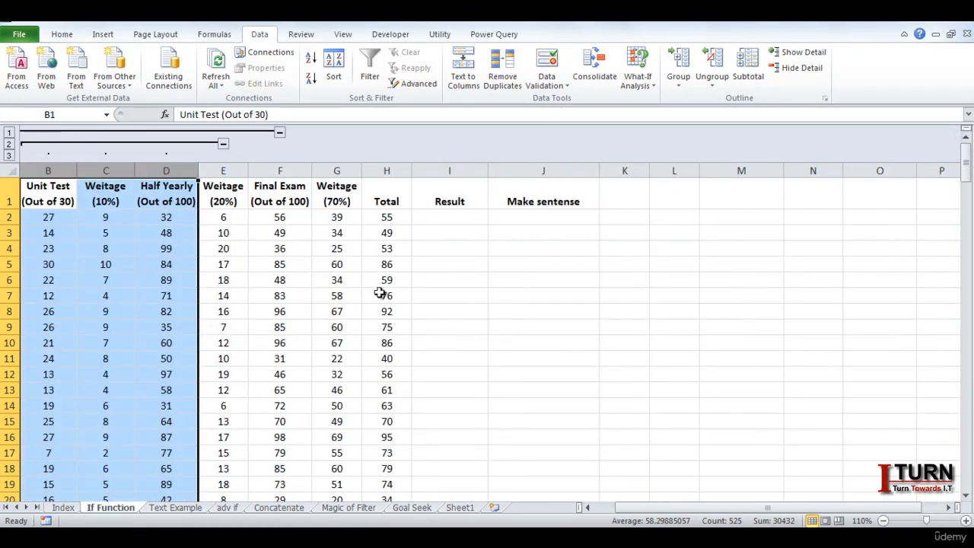
pyautogui.click(587, 507)
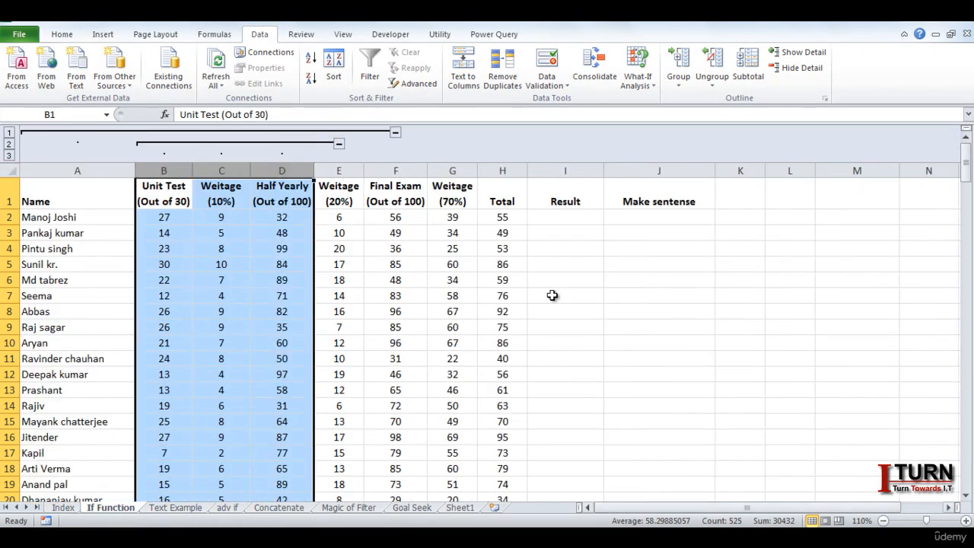
# Step: Group columns G to L, and group columns I to K as a nested group inside them
pyautogui.moveTo(452, 163); pyautogui.dragTo(782, 154)
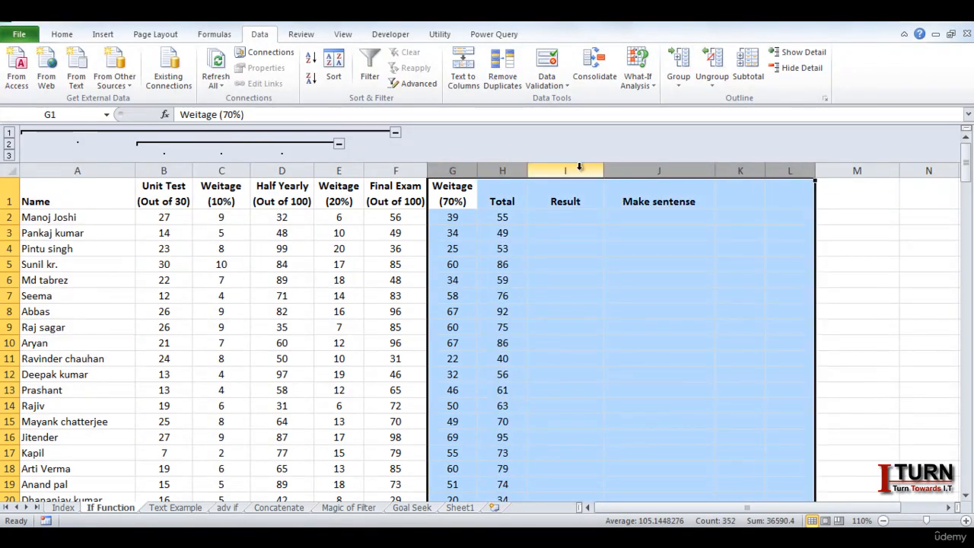
pyautogui.click(684, 61)
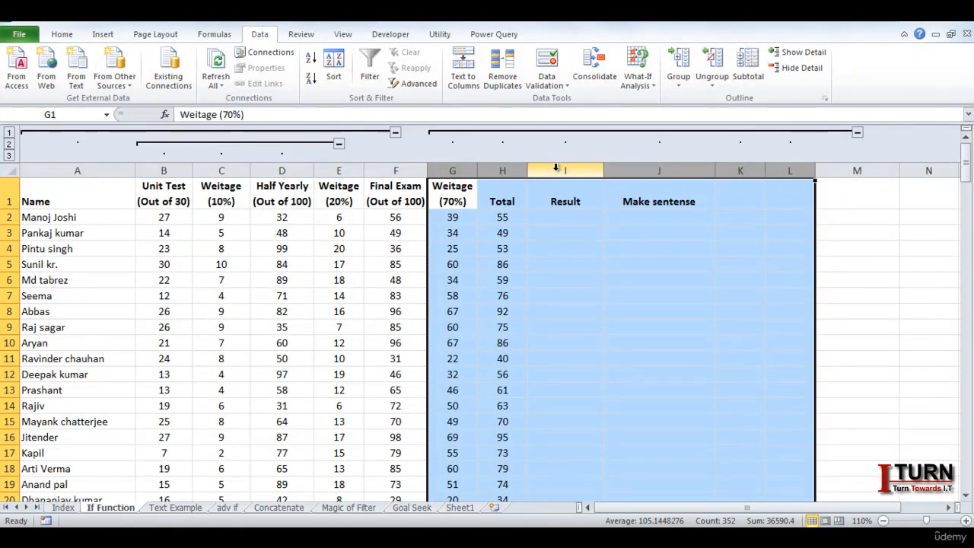
pyautogui.moveTo(555, 167); pyautogui.dragTo(748, 167)
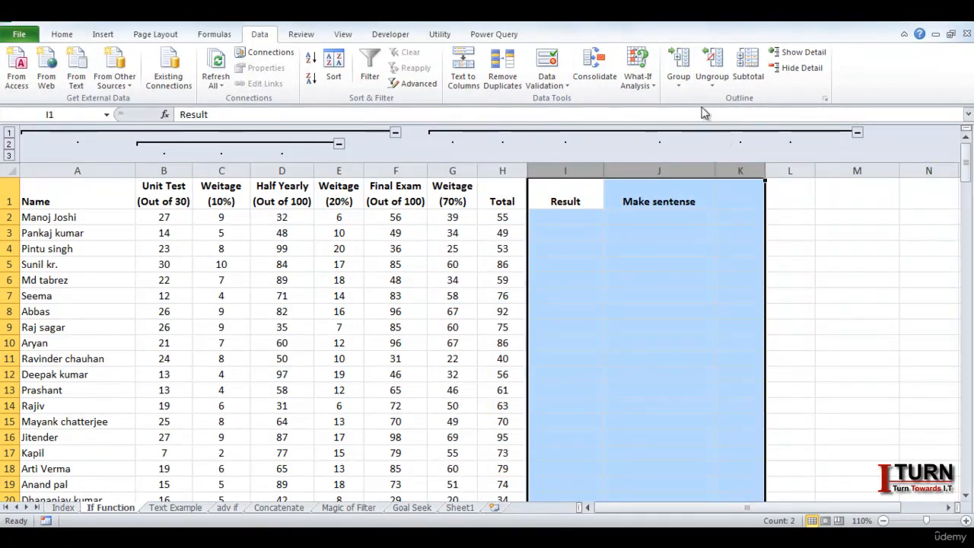
pyautogui.click(679, 67)
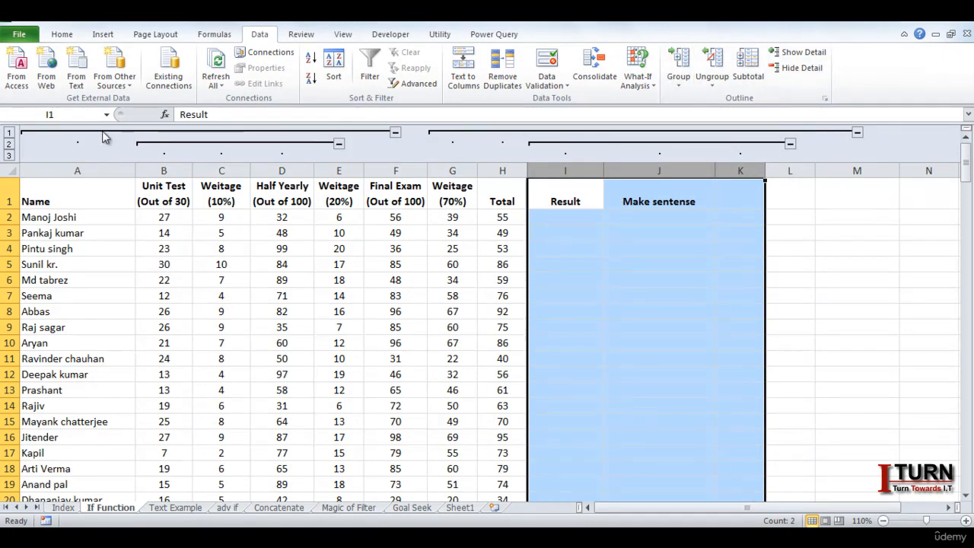
# Step: Collapse and expand the columns A to E group, and show outline levels 1, 2 and 3 in turn
pyautogui.click(394, 133)
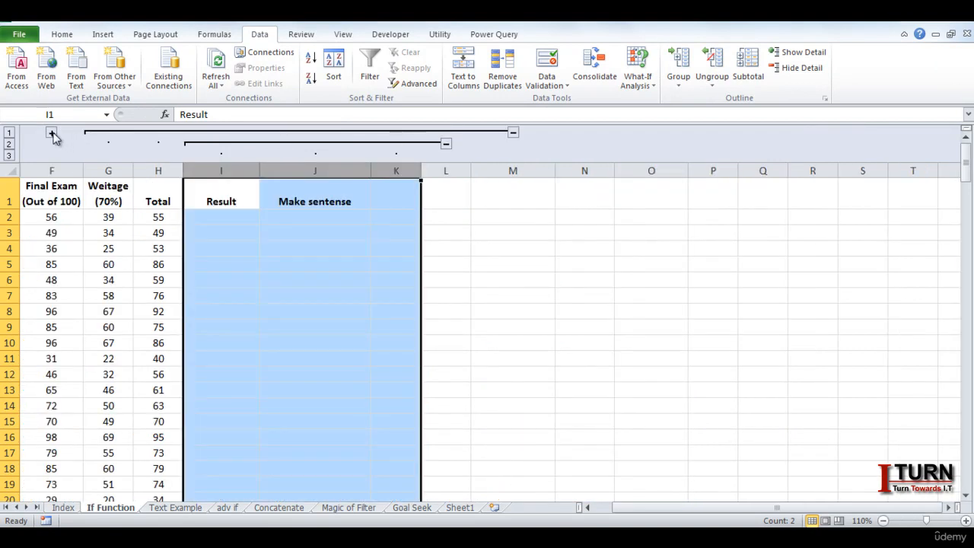
pyautogui.click(51, 134)
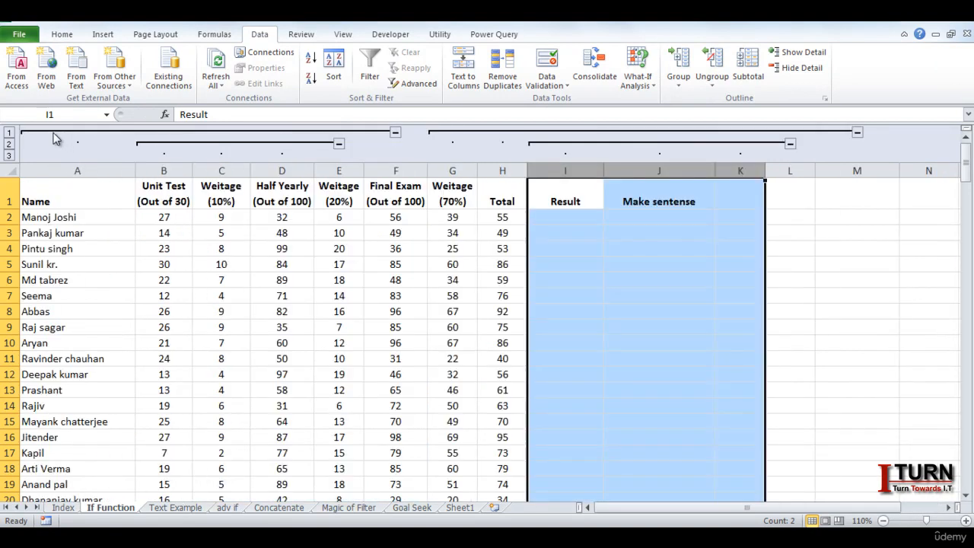
pyautogui.click(9, 135)
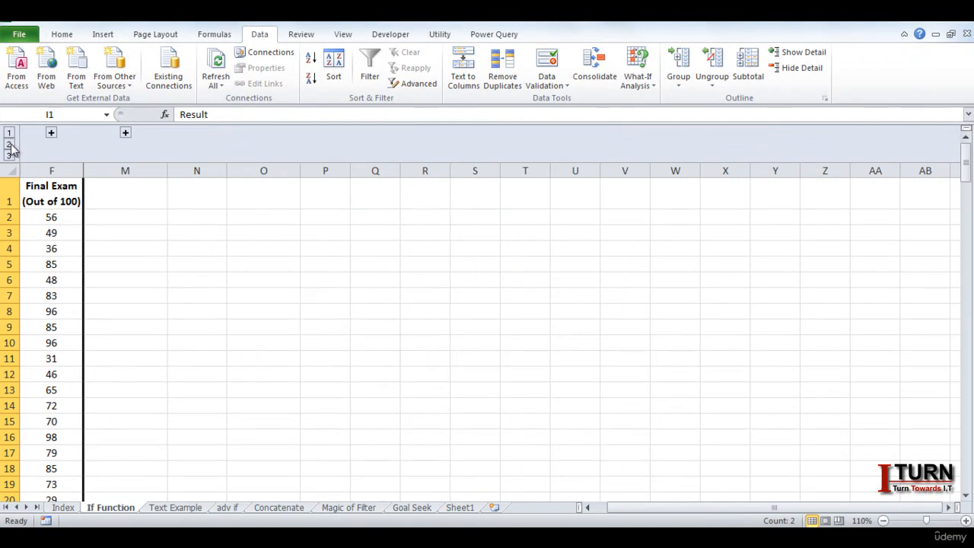
pyautogui.click(10, 145)
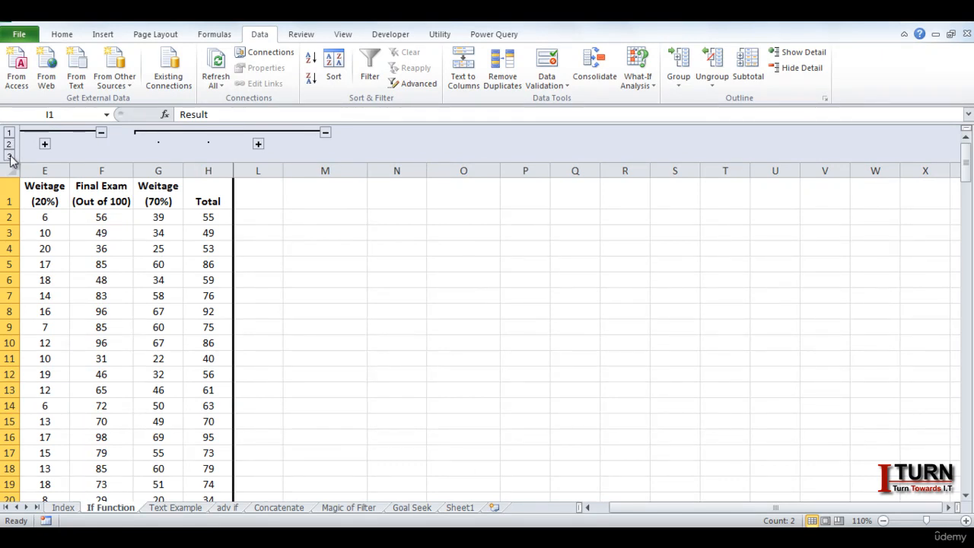
pyautogui.click(9, 156)
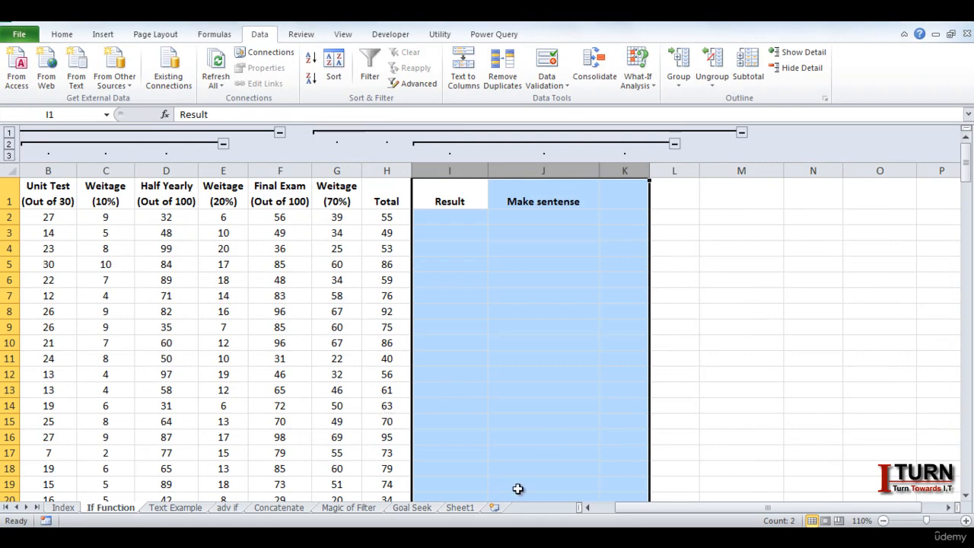
pyautogui.click(601, 509)
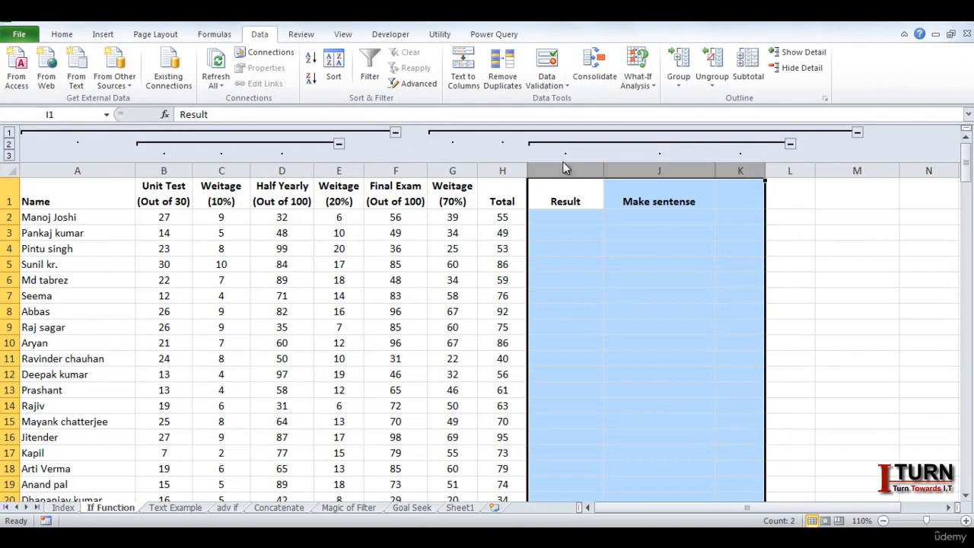
# Step: Collapse the outer group over columns A to E once more, re-expand it, and clear the column selection
pyautogui.click(395, 133)
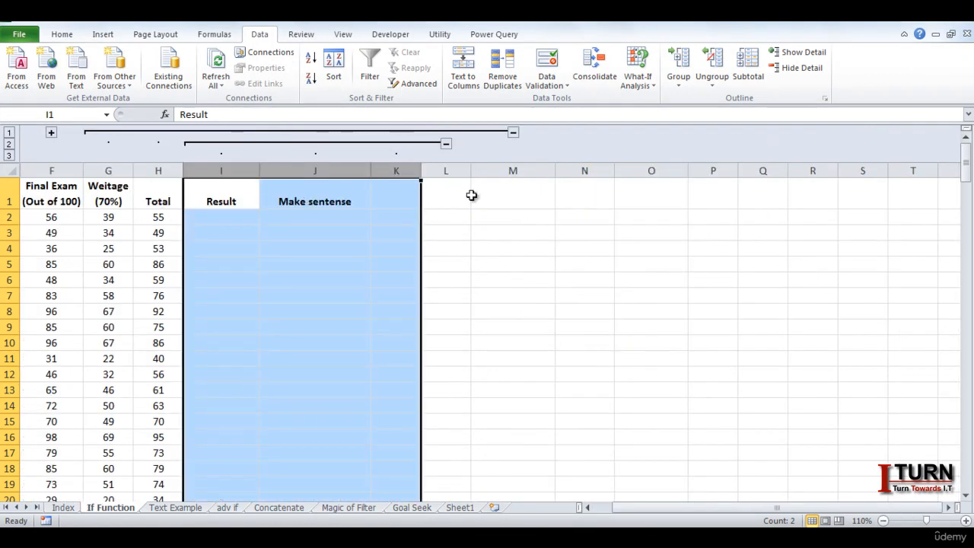
pyautogui.click(51, 133)
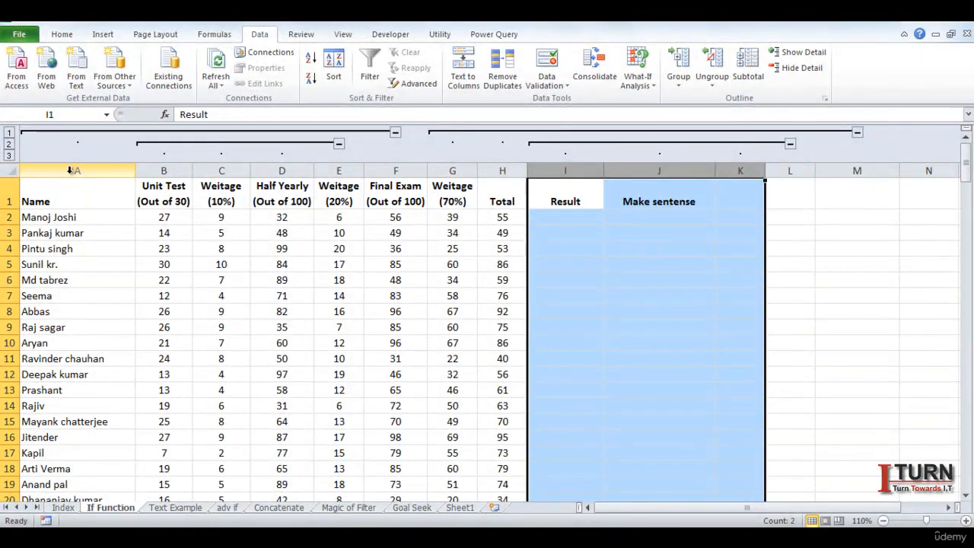
pyautogui.click(564, 264)
pyautogui.click(414, 297)
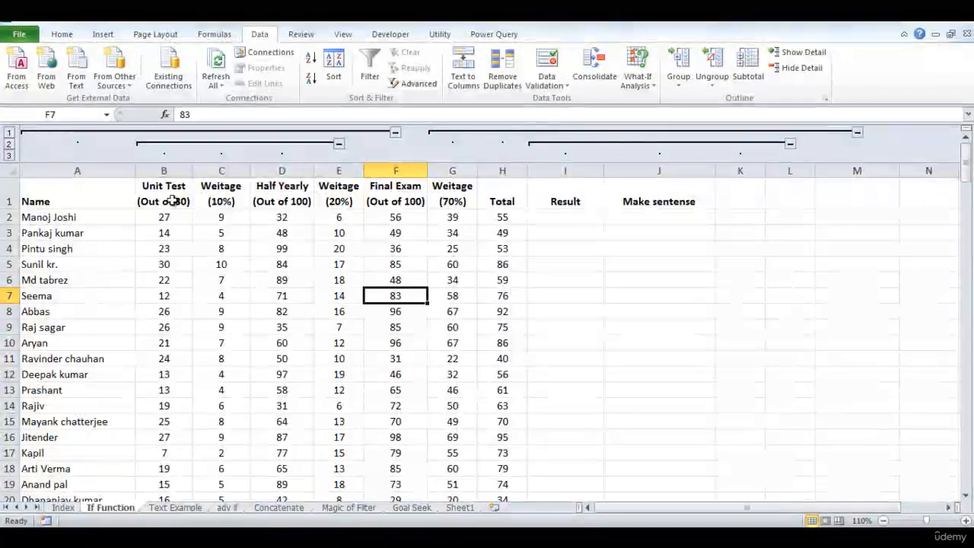
# Step: Ungroup columns A to N twice to remove both the outer and the nested column groups
pyautogui.click(80, 168)
pyautogui.moveTo(79, 169); pyautogui.dragTo(911, 167)
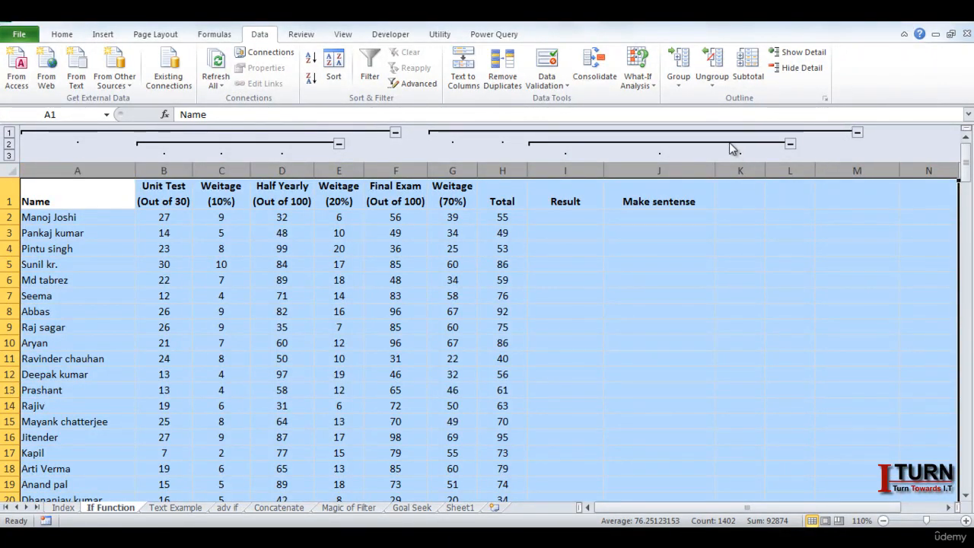
pyautogui.click(713, 65)
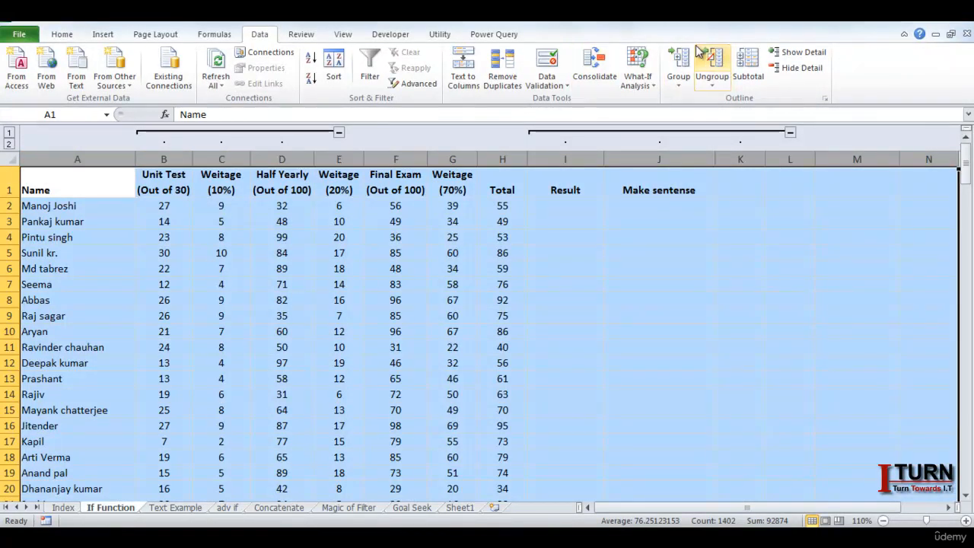
pyautogui.click(713, 59)
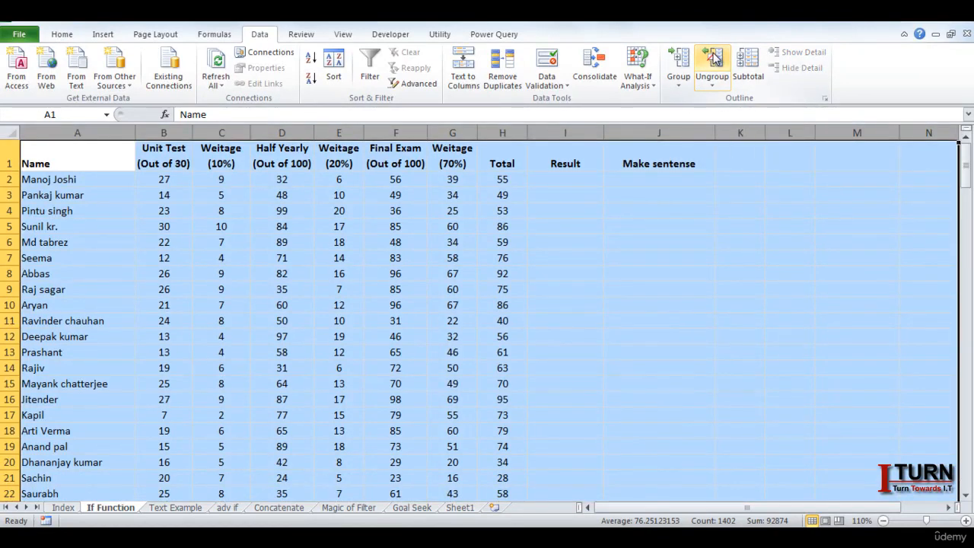
pyautogui.click(334, 239)
pyautogui.click(270, 224)
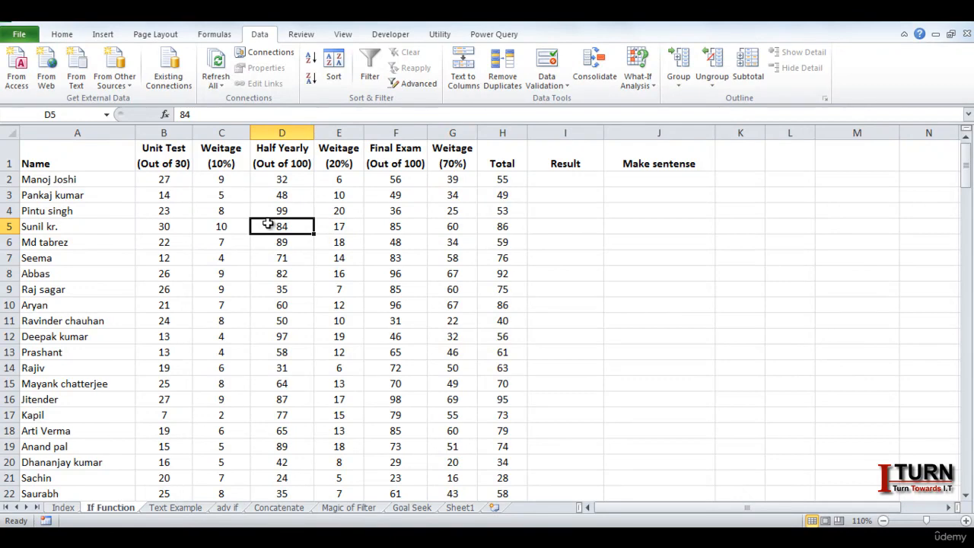
pyautogui.click(211, 287)
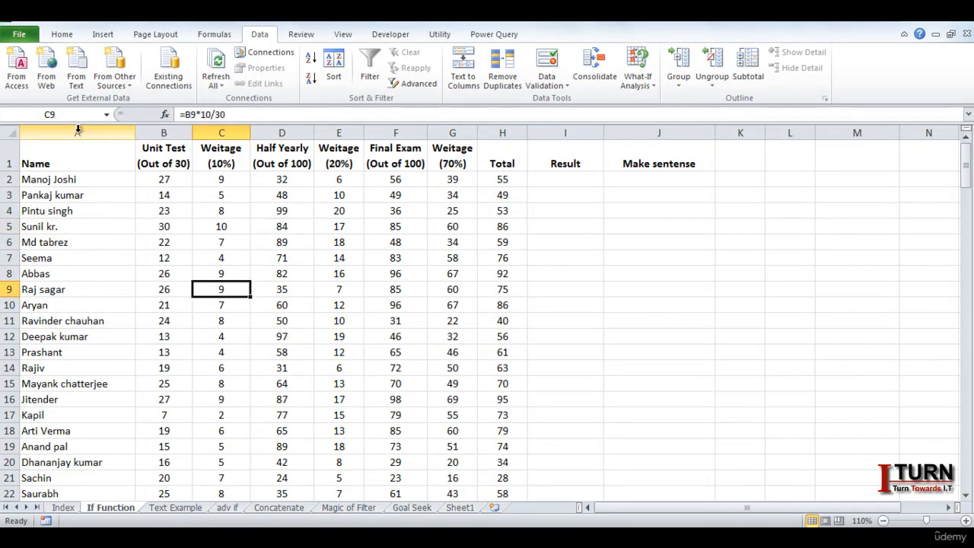
pyautogui.moveTo(78, 131); pyautogui.dragTo(228, 133)
pyautogui.click(338, 195)
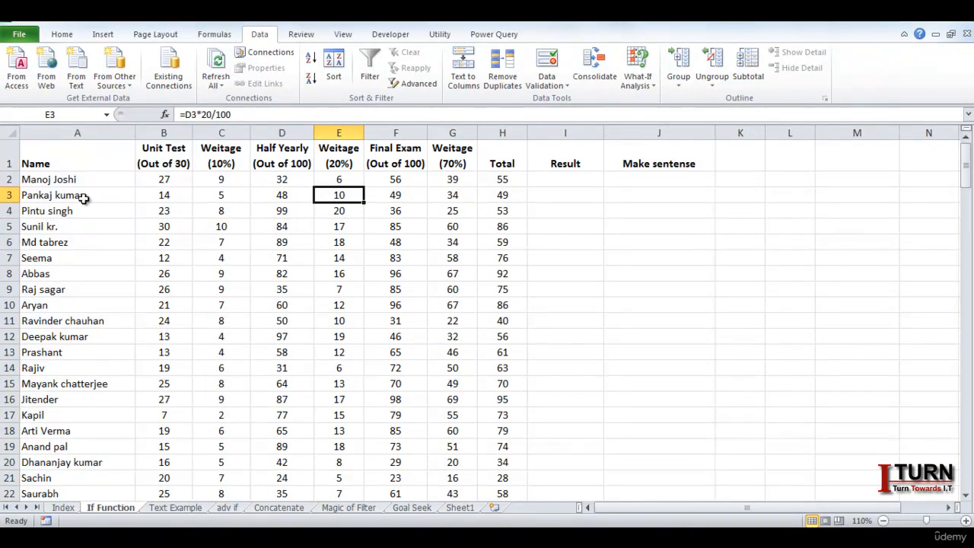
# Step: Group rows 2 to 12, and group rows 4 to 8 as a nested group inside them
pyautogui.moveTo(10, 179); pyautogui.dragTo(10, 337)
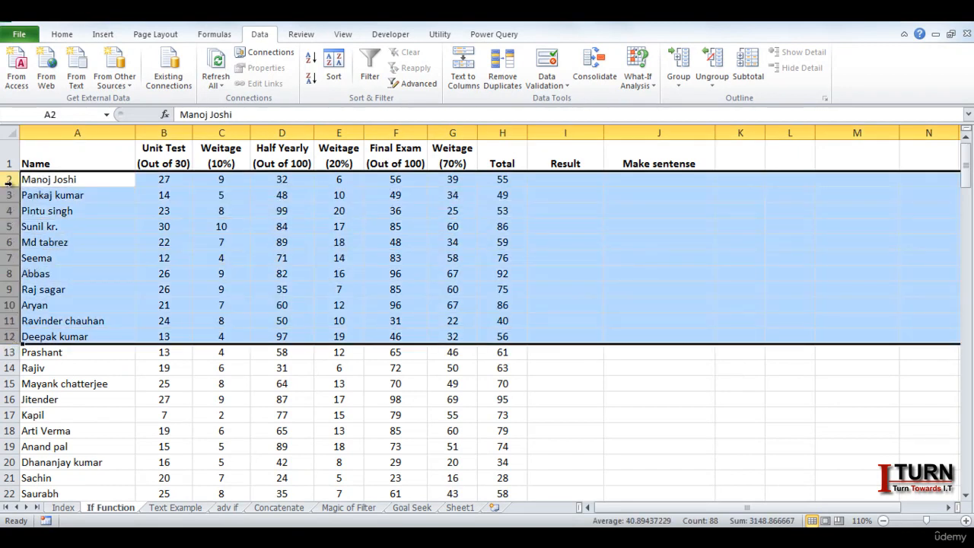
pyautogui.click(677, 65)
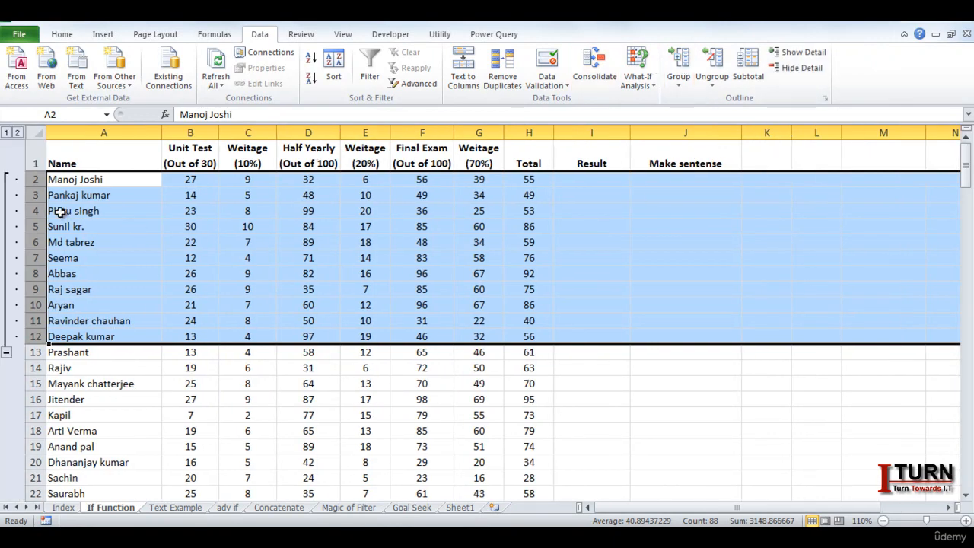
pyautogui.click(35, 210)
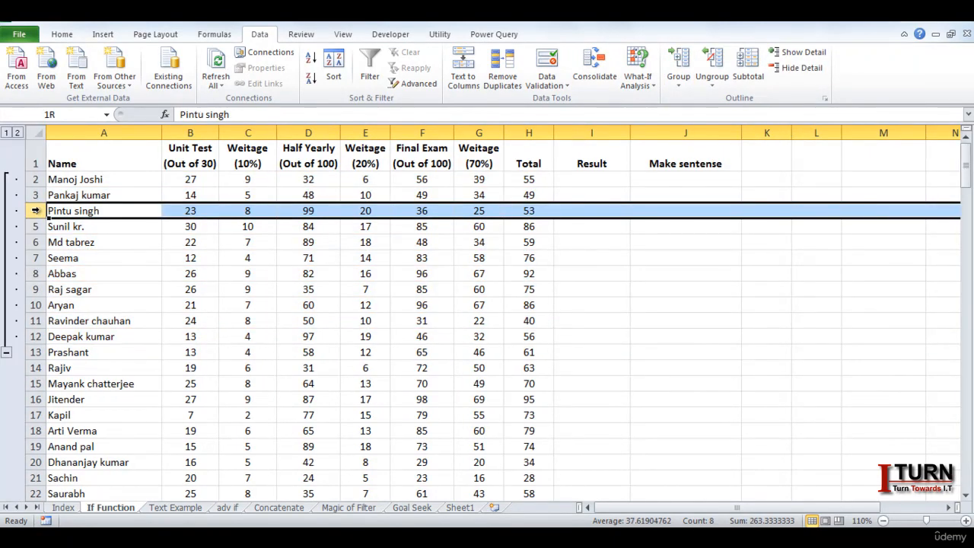
pyautogui.moveTo(35, 210); pyautogui.dragTo(38, 273)
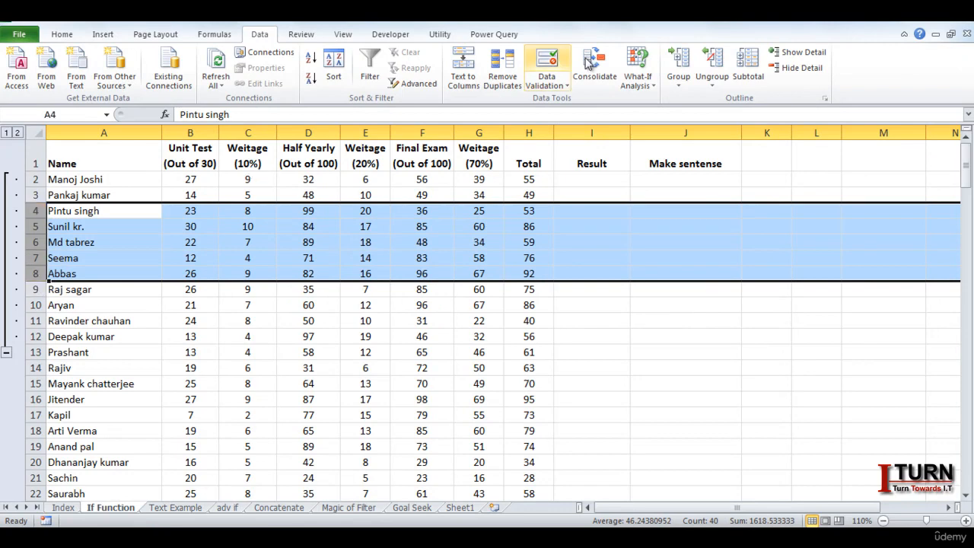
pyautogui.click(679, 60)
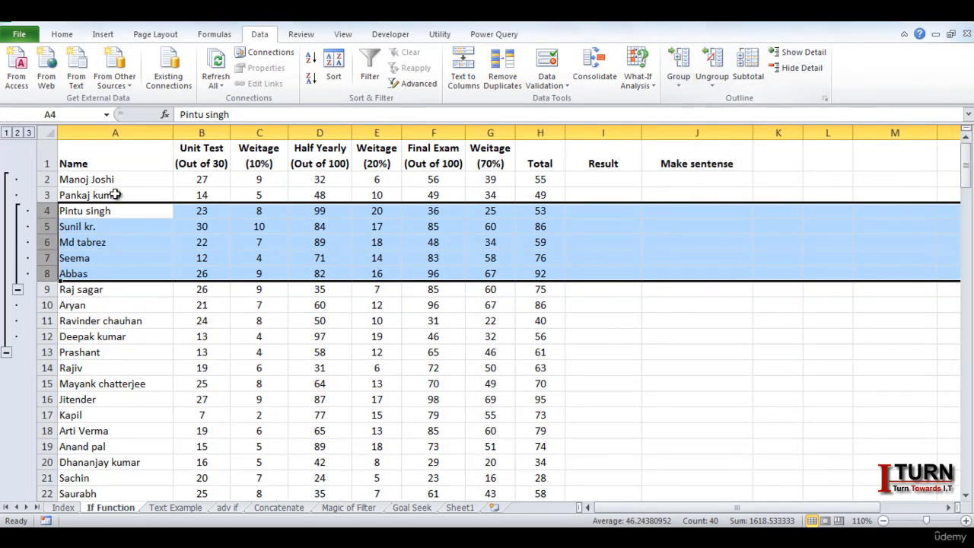
pyautogui.moveTo(43, 226); pyautogui.dragTo(47, 252)
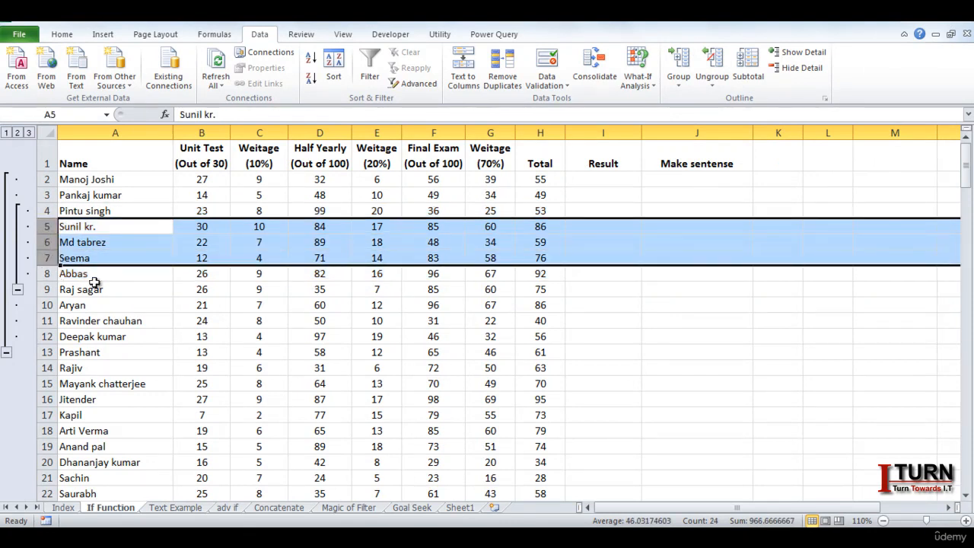
pyautogui.click(120, 305)
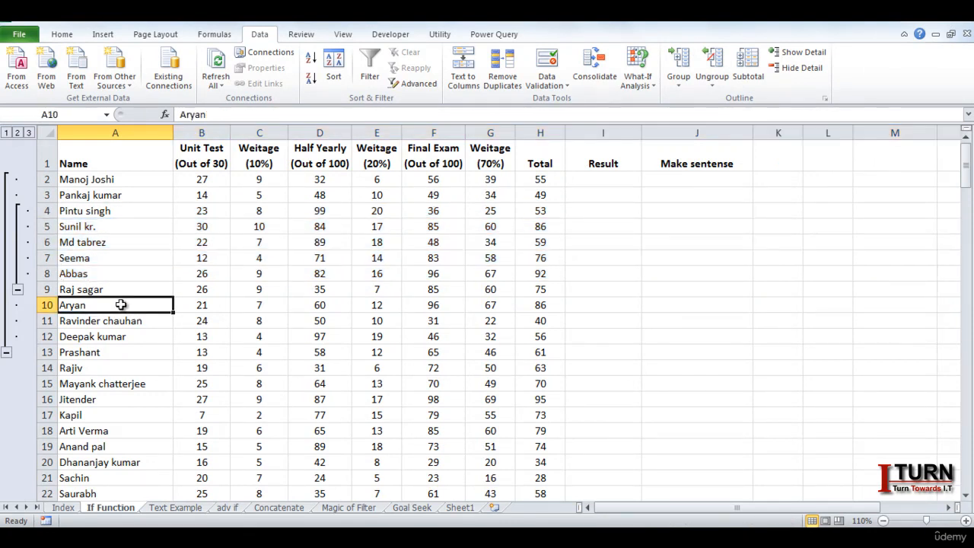
pyautogui.click(159, 221)
# Step: Ungroup rows 1 to 14 twice to remove both the outer and the nested row groups, and clear the selection
pyautogui.moveTo(43, 149); pyautogui.dragTo(34, 375)
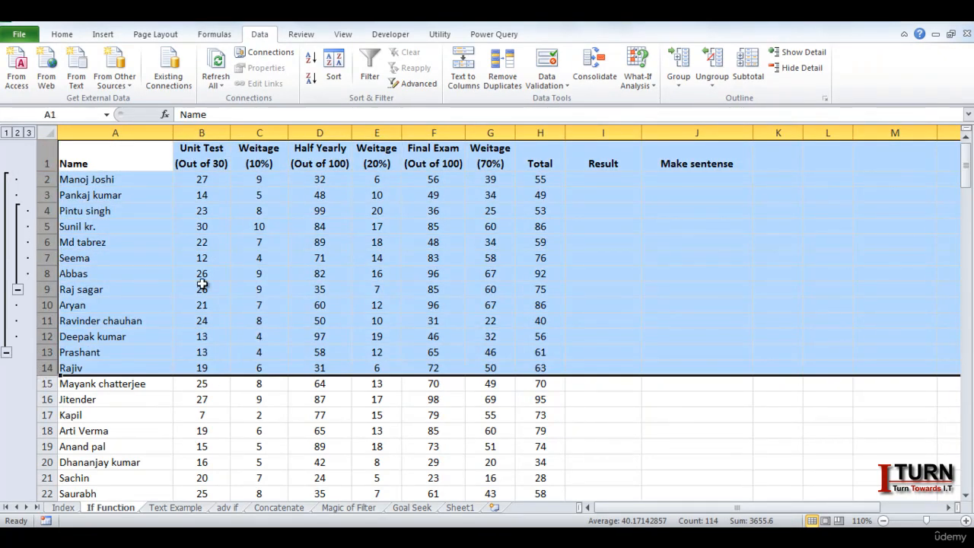
pyautogui.click(721, 61)
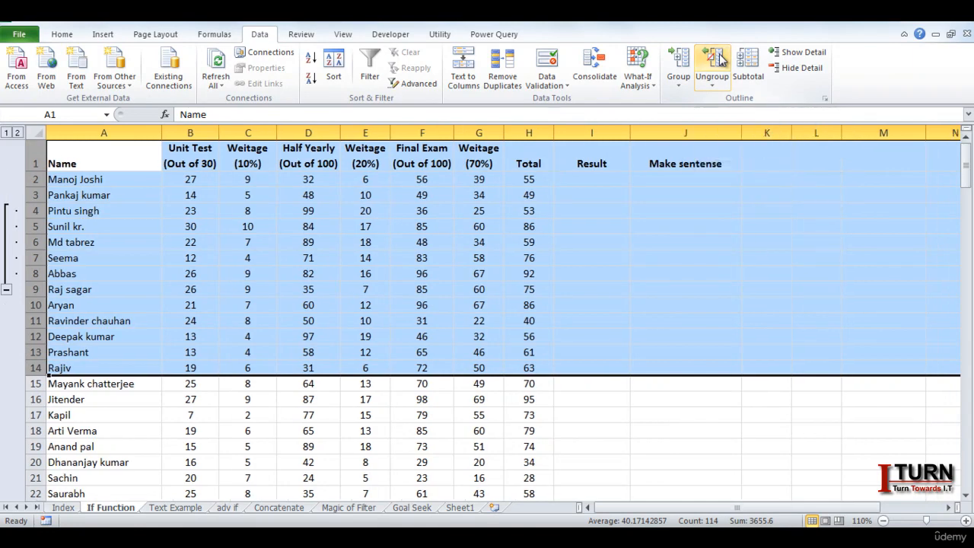
pyautogui.click(721, 60)
pyautogui.click(282, 257)
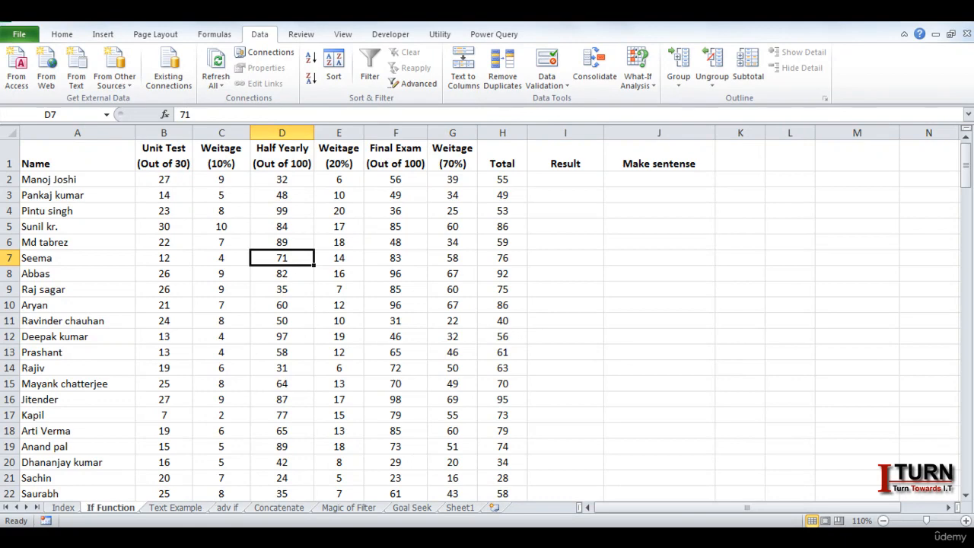
# Step: Switch to the workbook with the city and sales unit data, and make header row 1 on Sheet1 slightly taller
pyautogui.moveTo(284, 537)
pyautogui.click(218, 476)
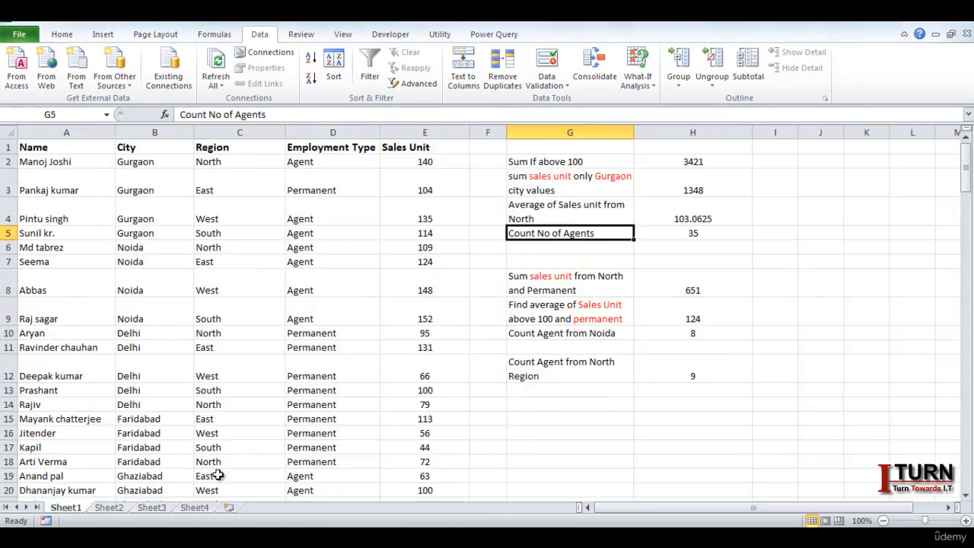
pyautogui.click(227, 303)
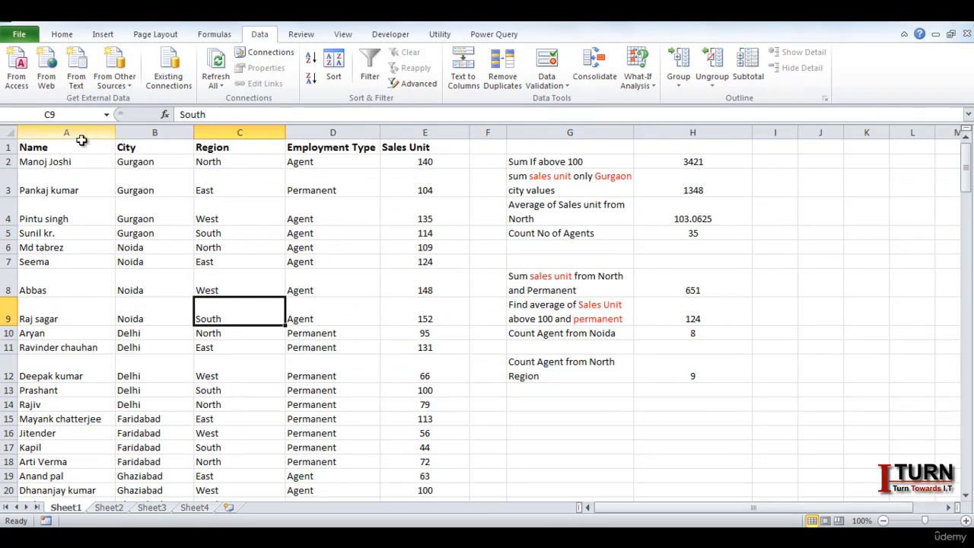
pyautogui.moveTo(12, 153); pyautogui.dragTo(12, 161)
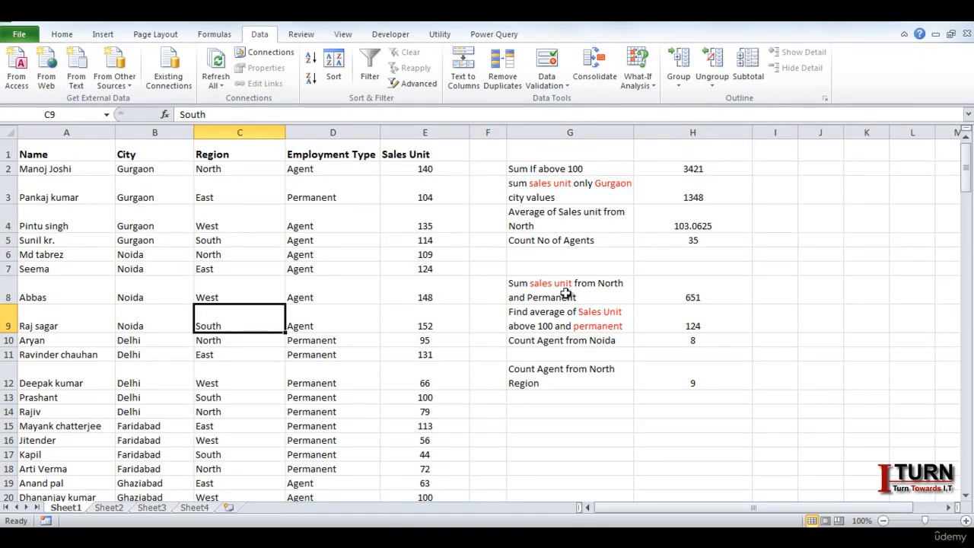
# Step: Clear all contents of columns G and H beside the sales data
pyautogui.moveTo(968, 189); pyautogui.dragTo(969, 213)
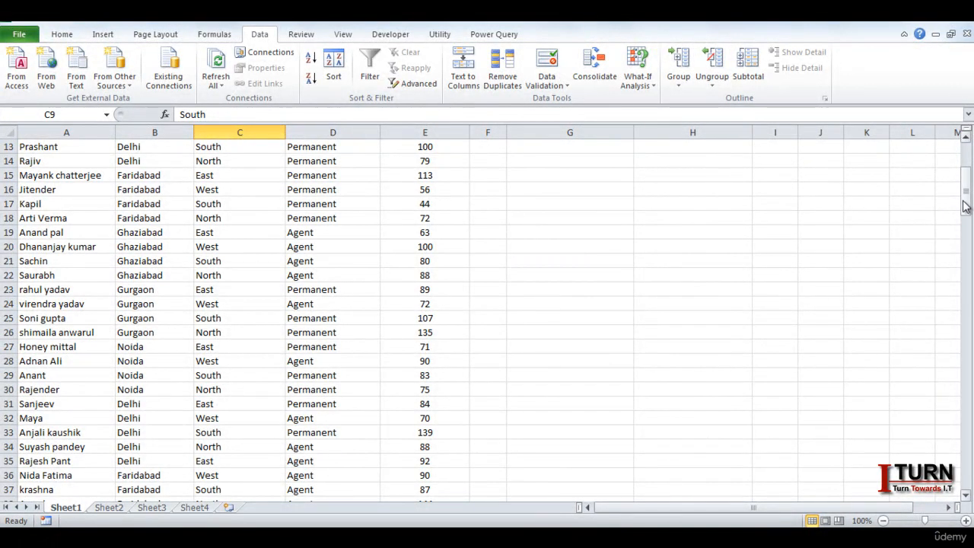
pyautogui.moveTo(967, 202); pyautogui.dragTo(964, 169)
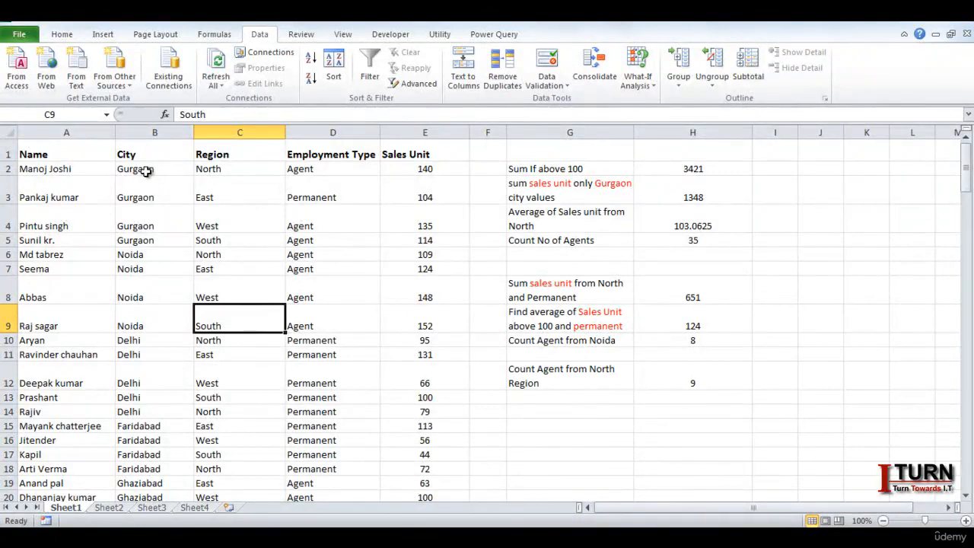
pyautogui.moveTo(560, 132); pyautogui.dragTo(713, 133)
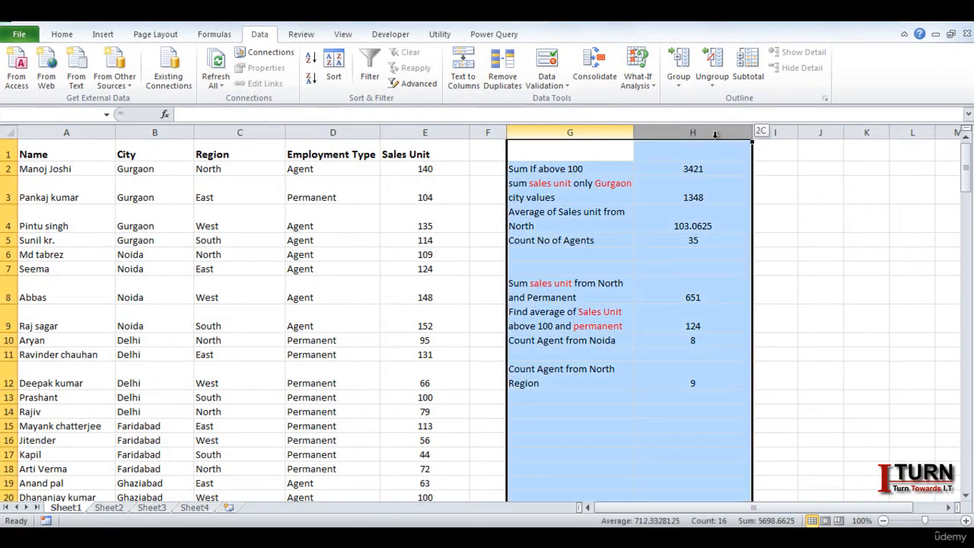
pyautogui.press('Delete')
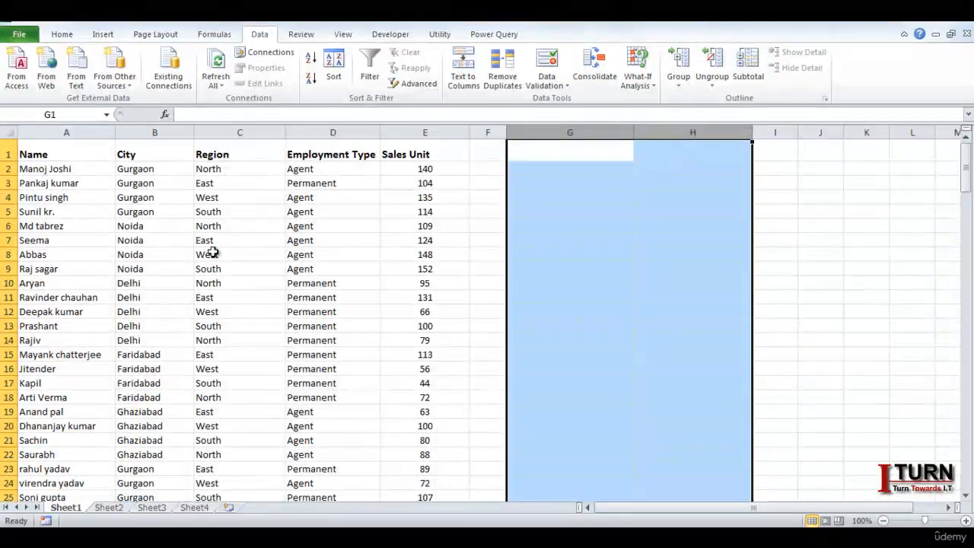
# Step: Sort the sales data by the City column from A to Z
pyautogui.click(135, 171)
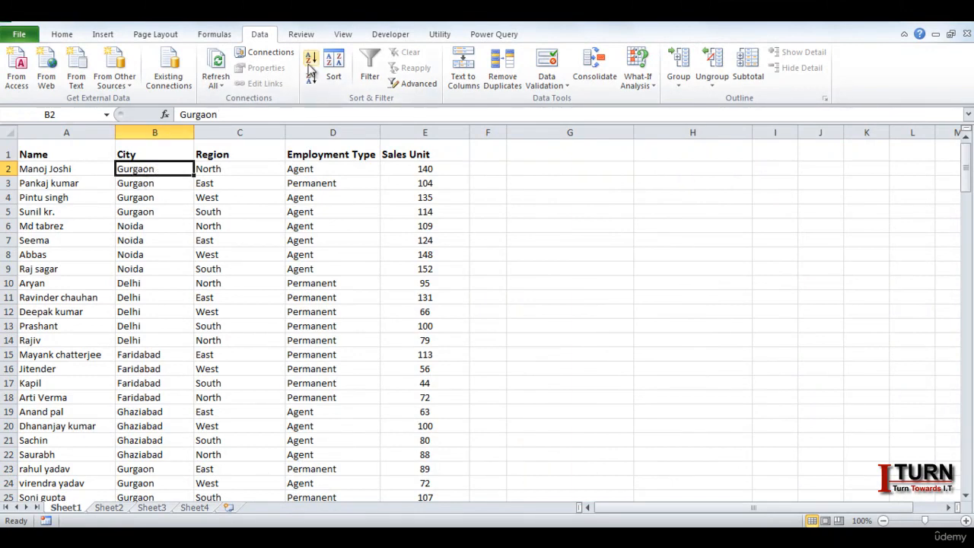
pyautogui.click(311, 64)
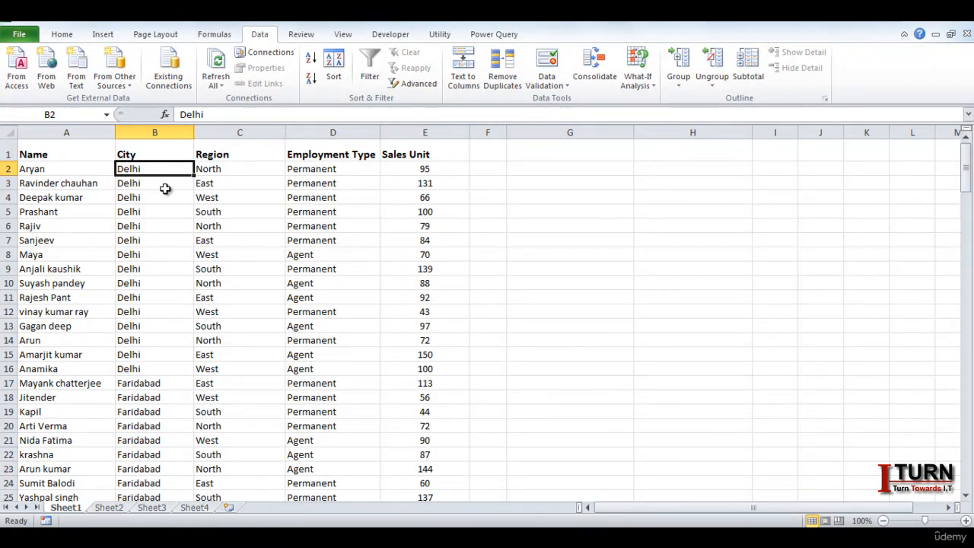
pyautogui.click(165, 189)
pyautogui.click(208, 197)
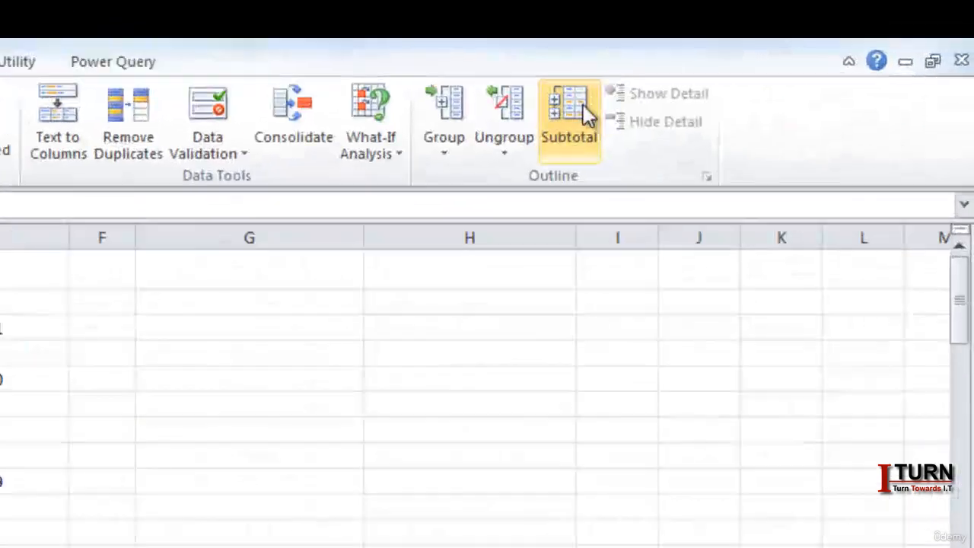
# Step: Add subtotals at each change in City, using the Sum function on Sales Unit
pyautogui.click(756, 65)
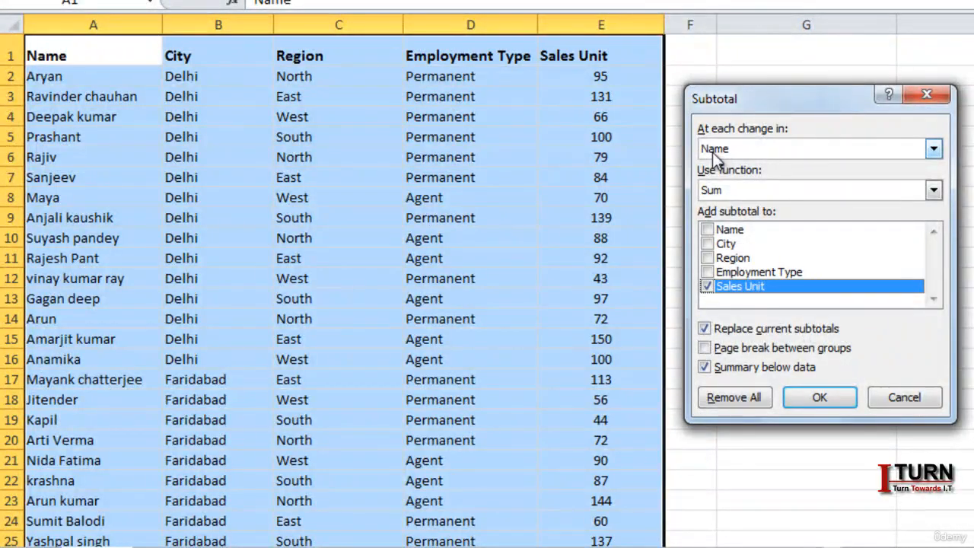
pyautogui.click(714, 152)
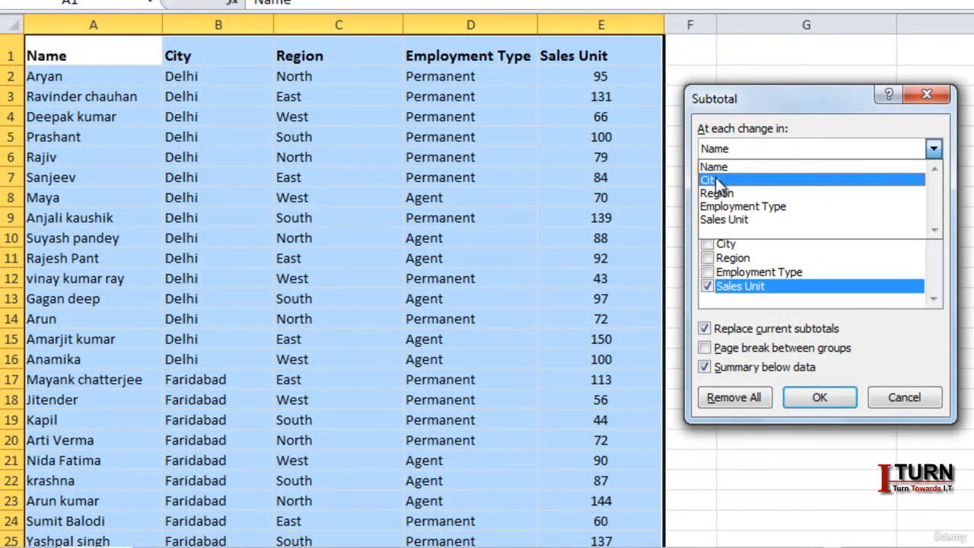
pyautogui.click(715, 181)
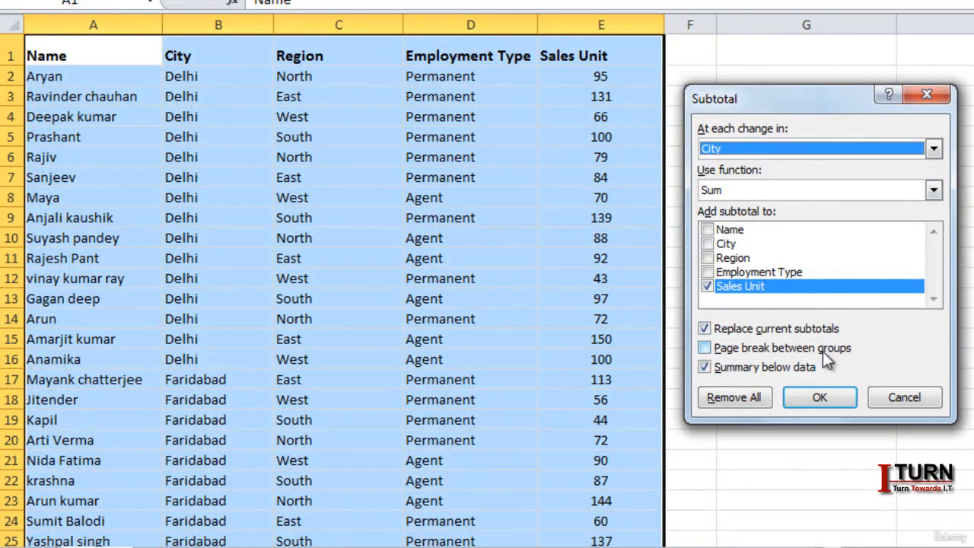
pyautogui.click(822, 393)
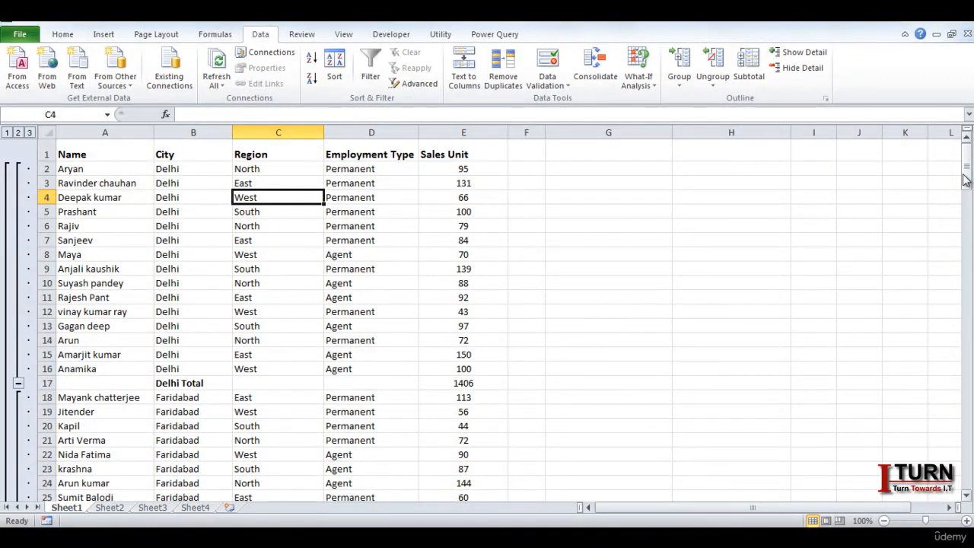
# Step: Show outline levels 2, 1 and 3 of the subtotalled data in turn
pyautogui.moveTo(964, 178); pyautogui.dragTo(966, 149)
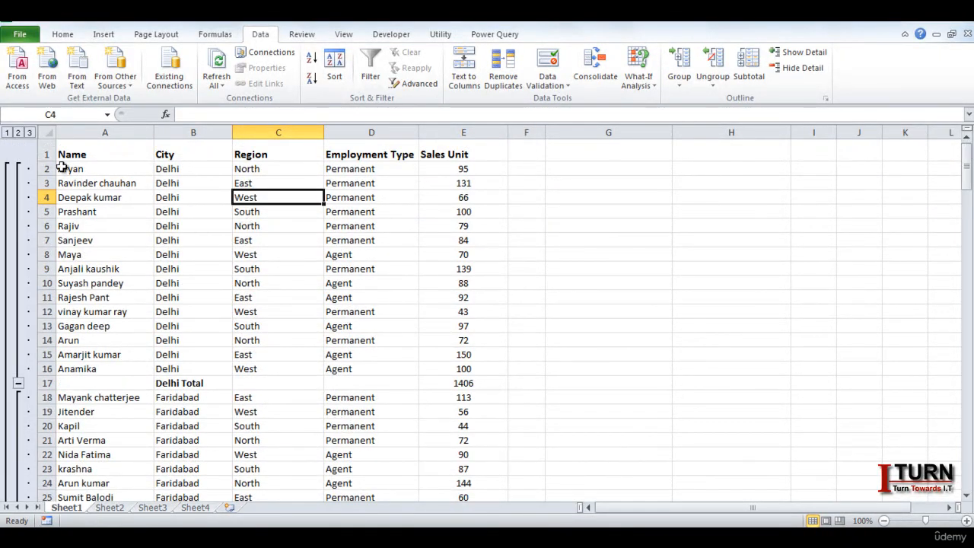
pyautogui.click(18, 133)
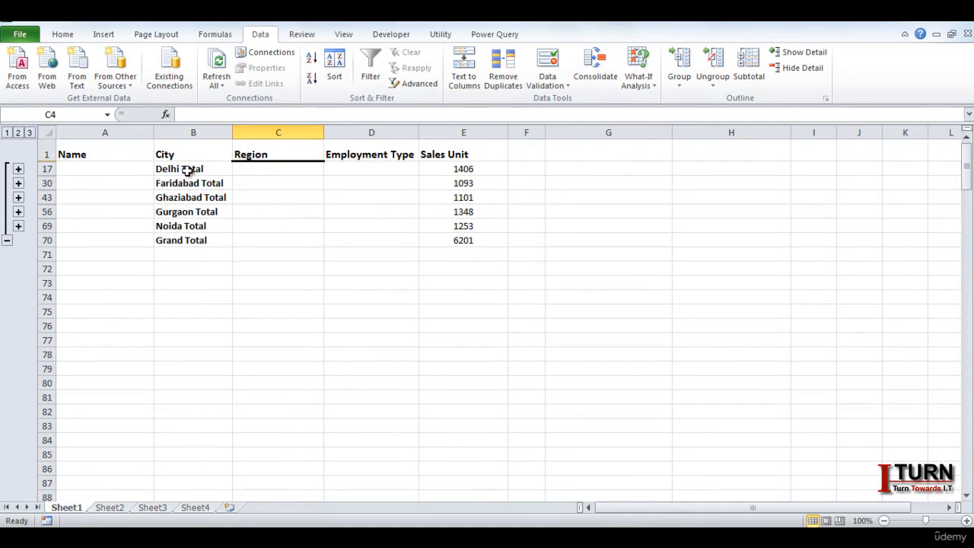
pyautogui.click(7, 134)
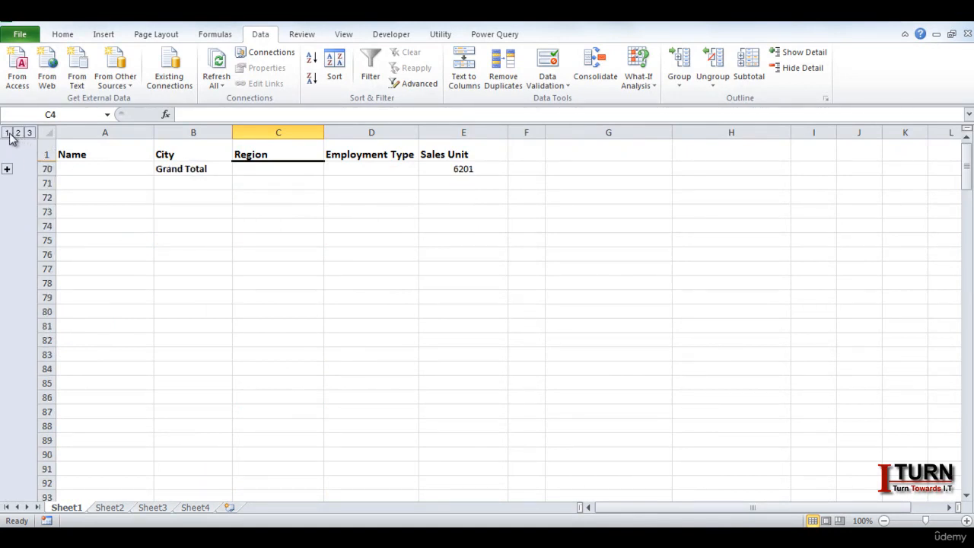
pyautogui.click(29, 133)
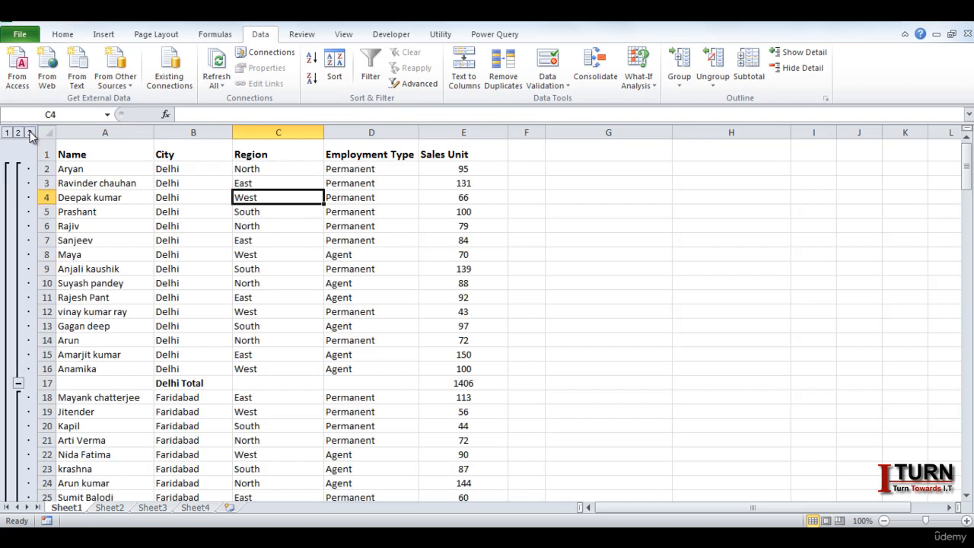
# Step: Collapse the detail rows of the Delhi subtotal group and expand them again
pyautogui.click(18, 384)
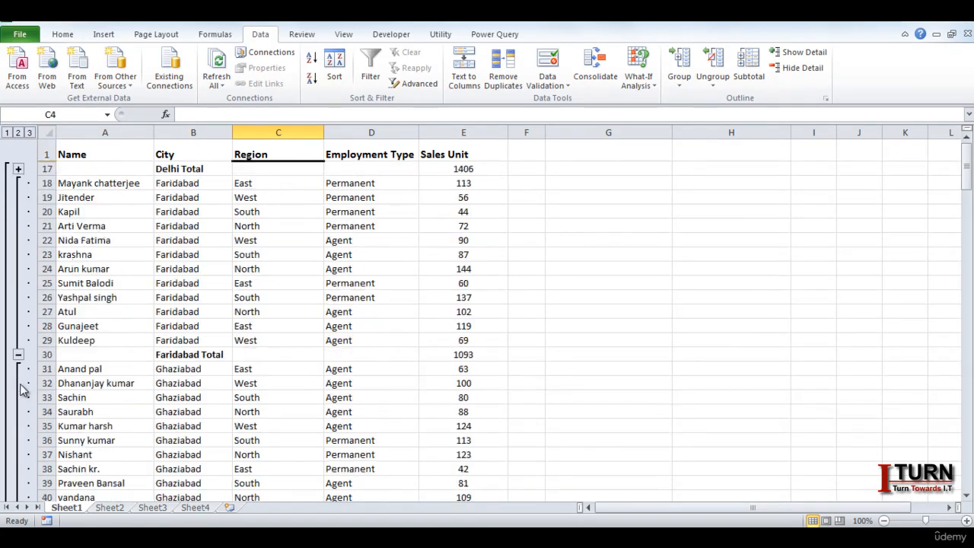
pyautogui.click(18, 171)
pyautogui.click(253, 272)
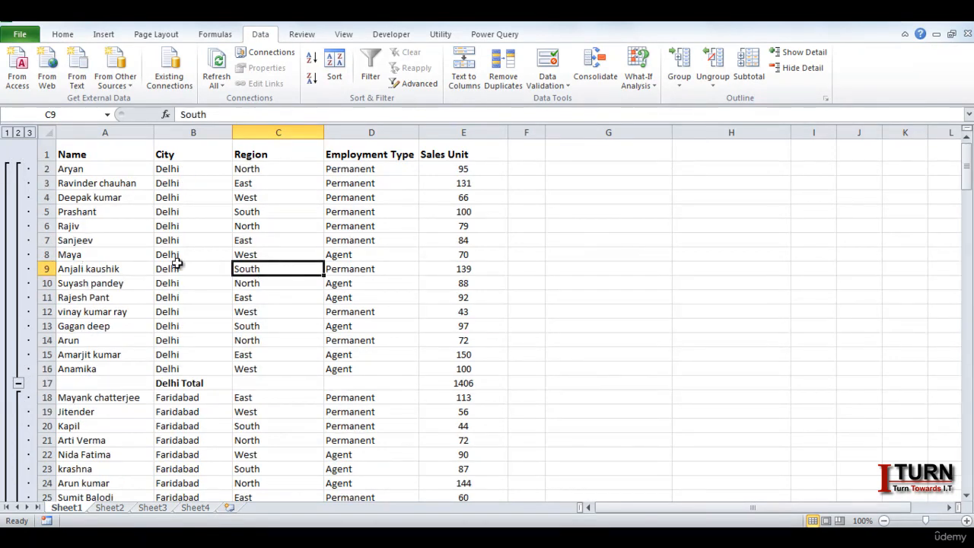
pyautogui.click(329, 236)
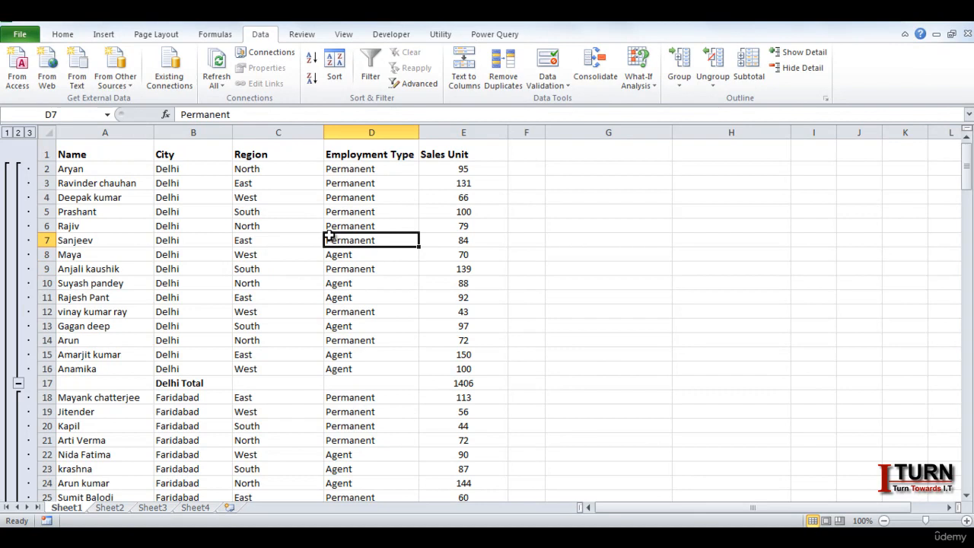
pyautogui.click(279, 251)
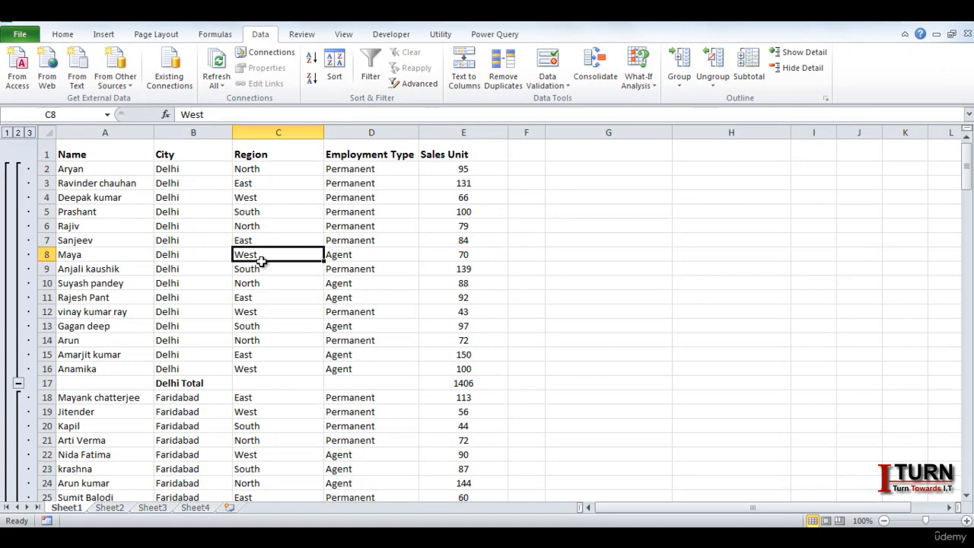
# Step: Remove all city-wise subtotals from the sales data
pyautogui.click(748, 65)
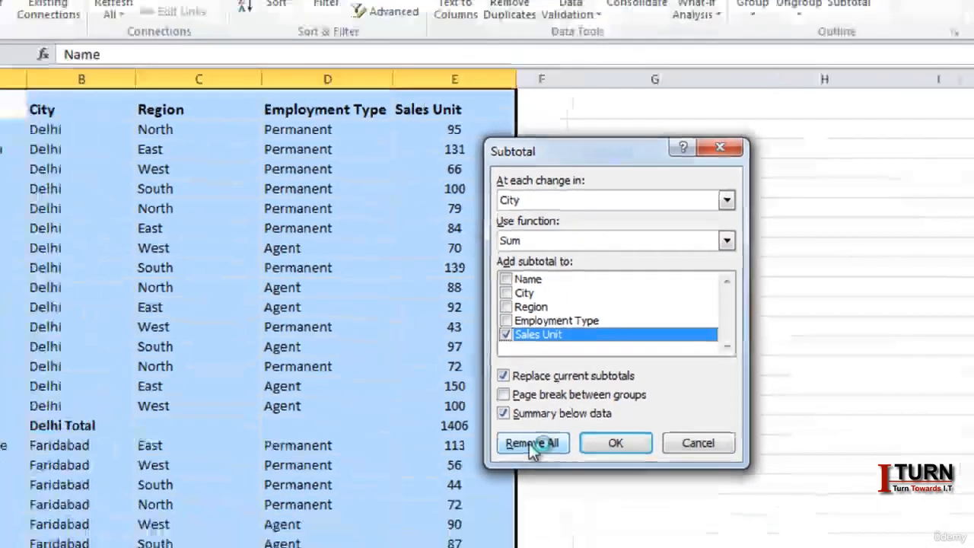
pyautogui.click(541, 490)
pyautogui.click(154, 288)
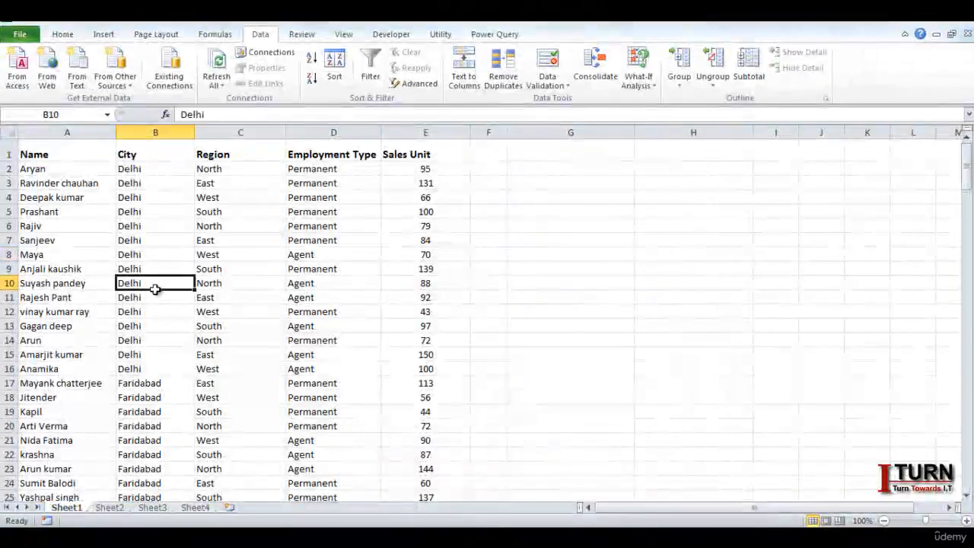
# Step: Sort the sales data by the Region column from A to Z
pyautogui.click(211, 169)
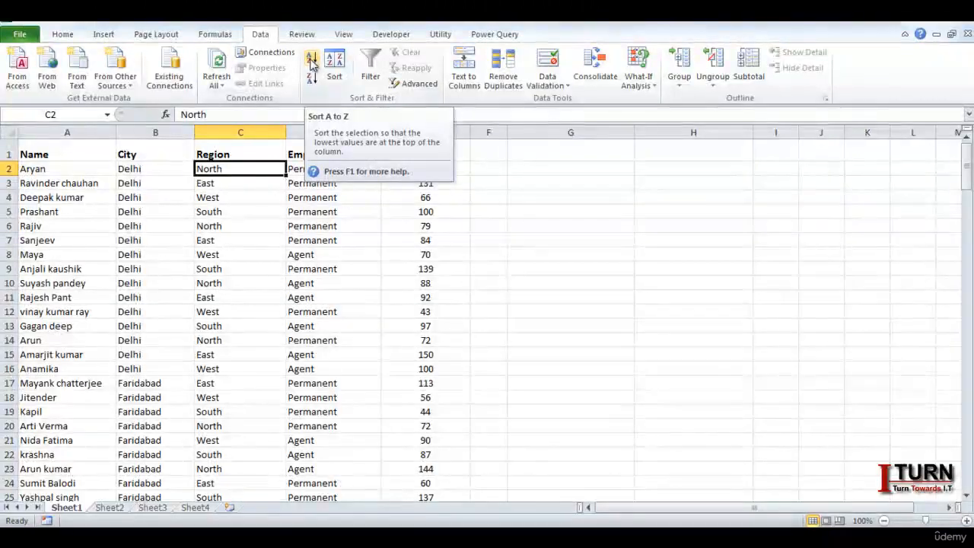
pyautogui.click(312, 65)
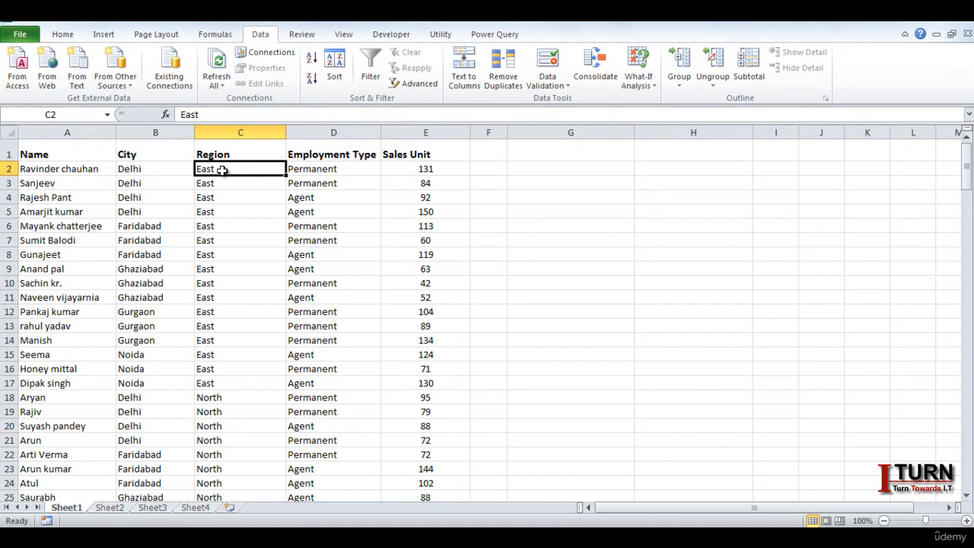
pyautogui.click(226, 280)
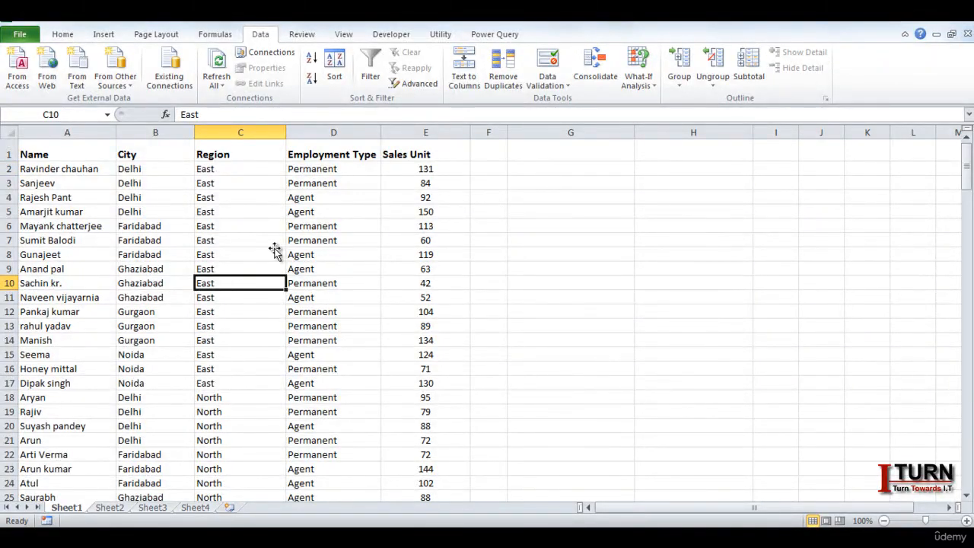
# Step: Add subtotals at each change in Region, using the Sum function on Sales Unit
pyautogui.click(749, 67)
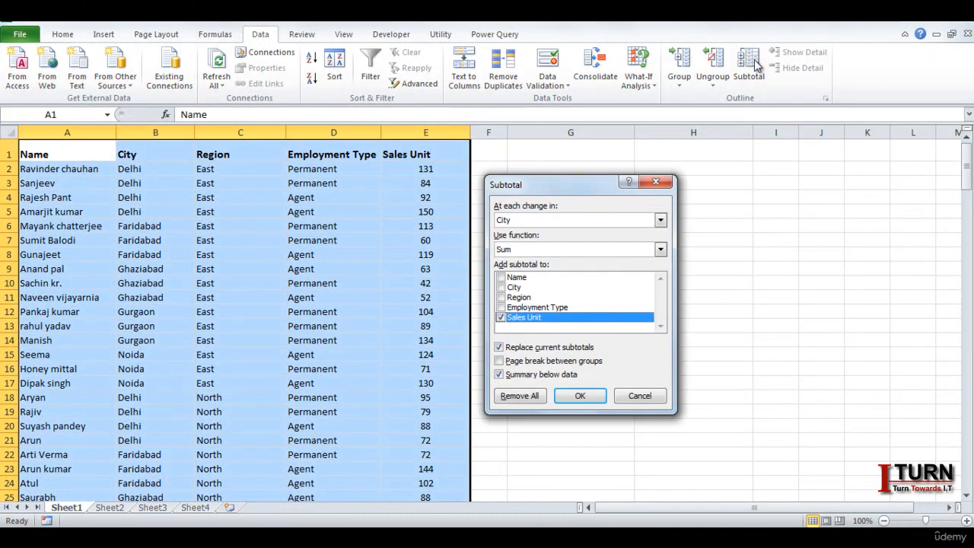
pyautogui.click(508, 220)
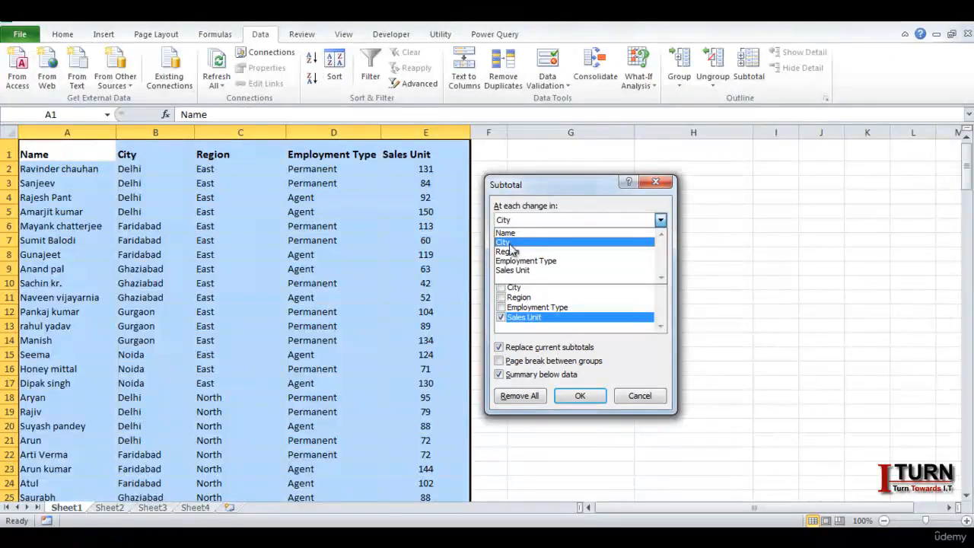
pyautogui.click(508, 251)
pyautogui.click(578, 399)
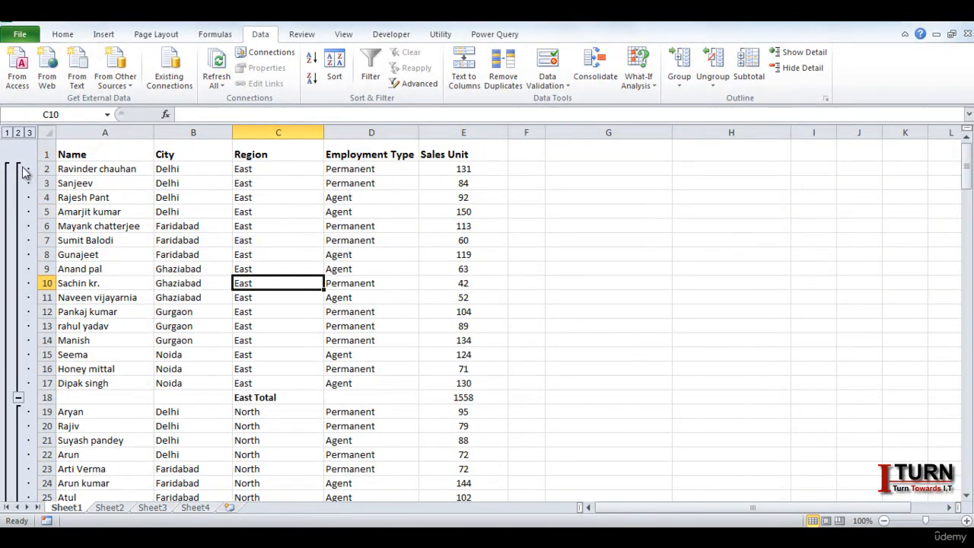
# Step: Show outline levels 2, 1 and 3 of the region-wise subtotals in turn
pyautogui.click(18, 133)
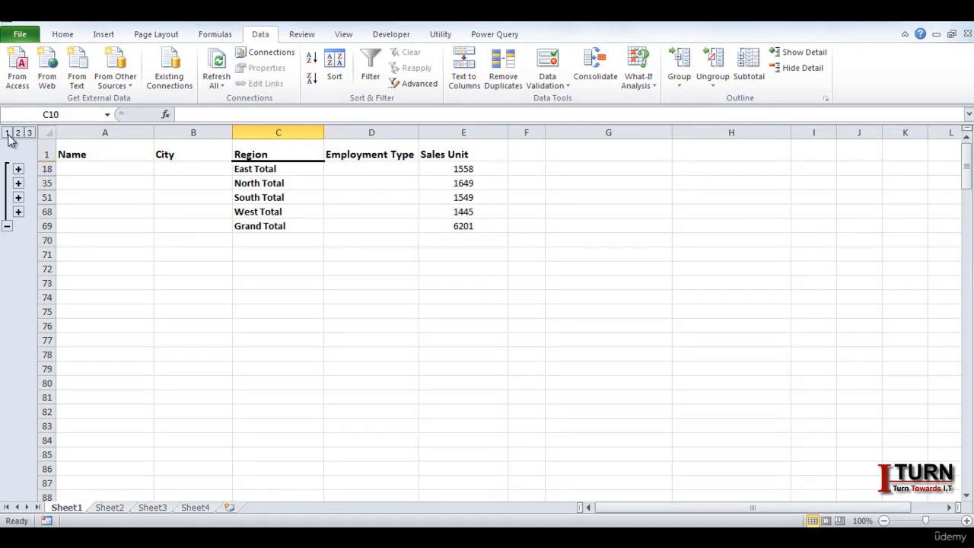
pyautogui.click(6, 133)
pyautogui.click(29, 133)
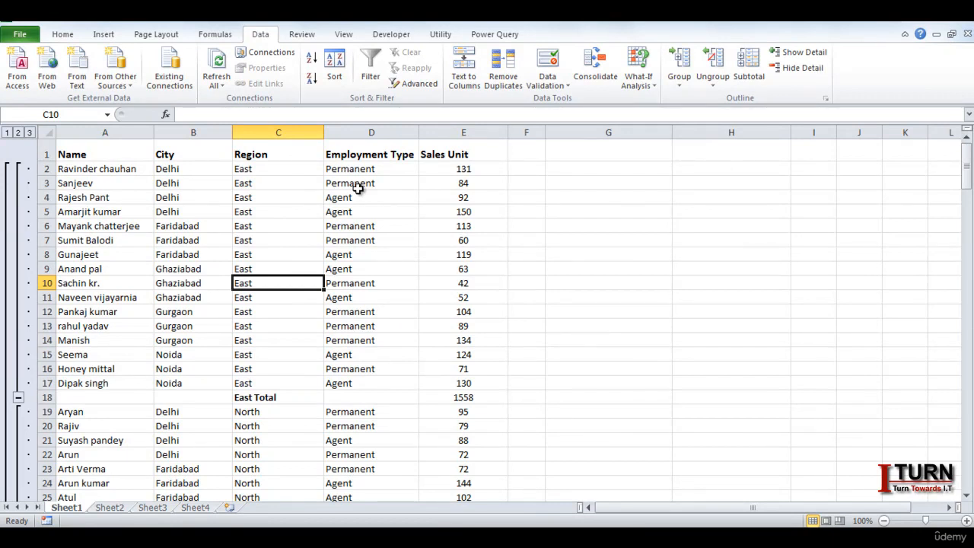
# Step: Remove all region-wise subtotals from the sales data
pyautogui.click(280, 213)
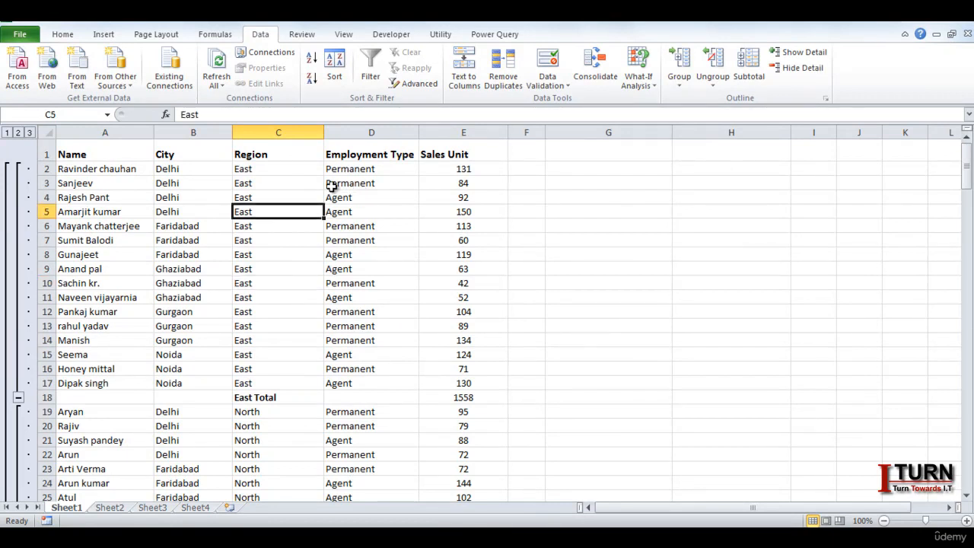
pyautogui.click(749, 67)
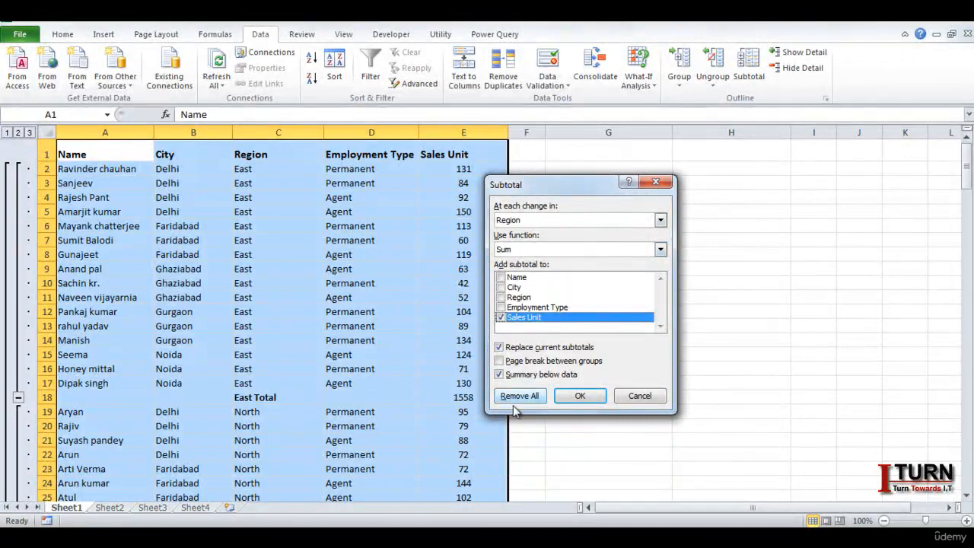
pyautogui.click(520, 396)
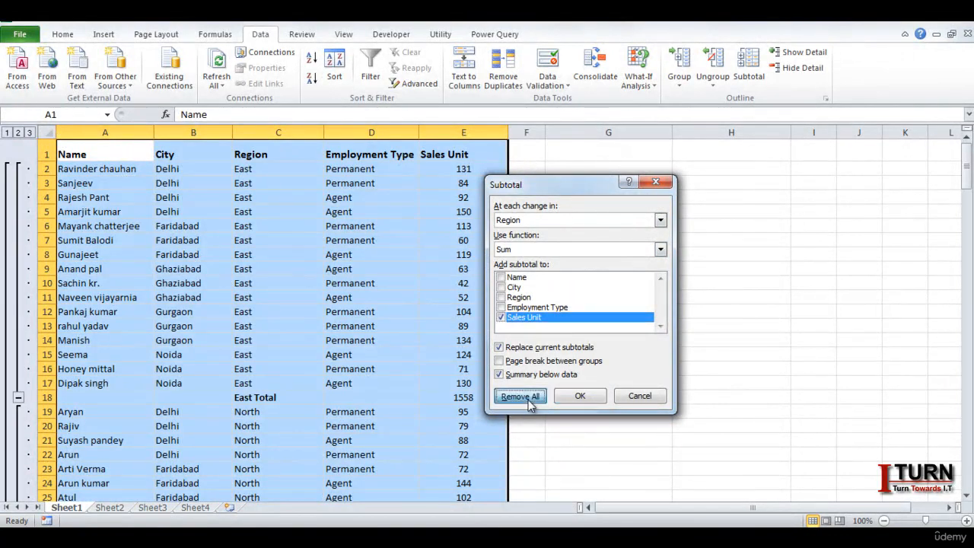
pyautogui.click(333, 313)
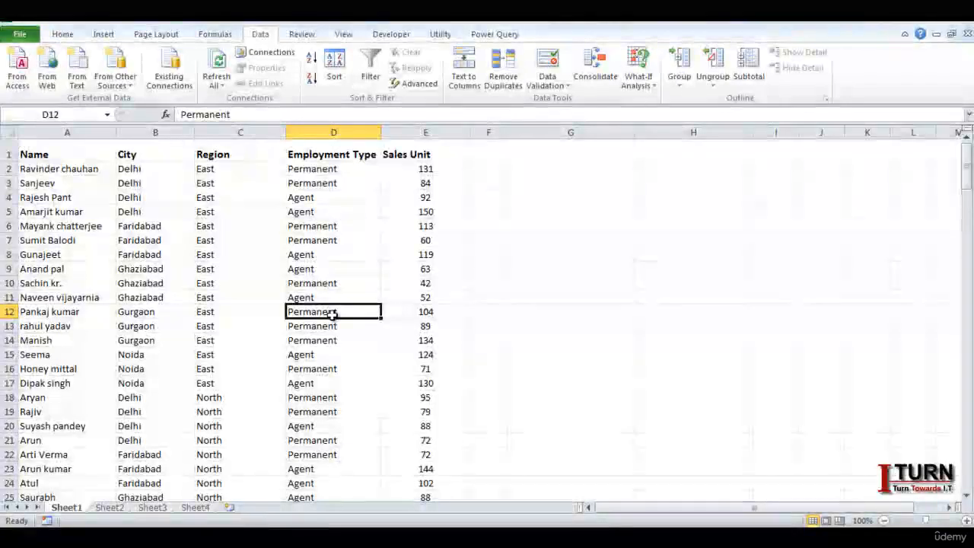